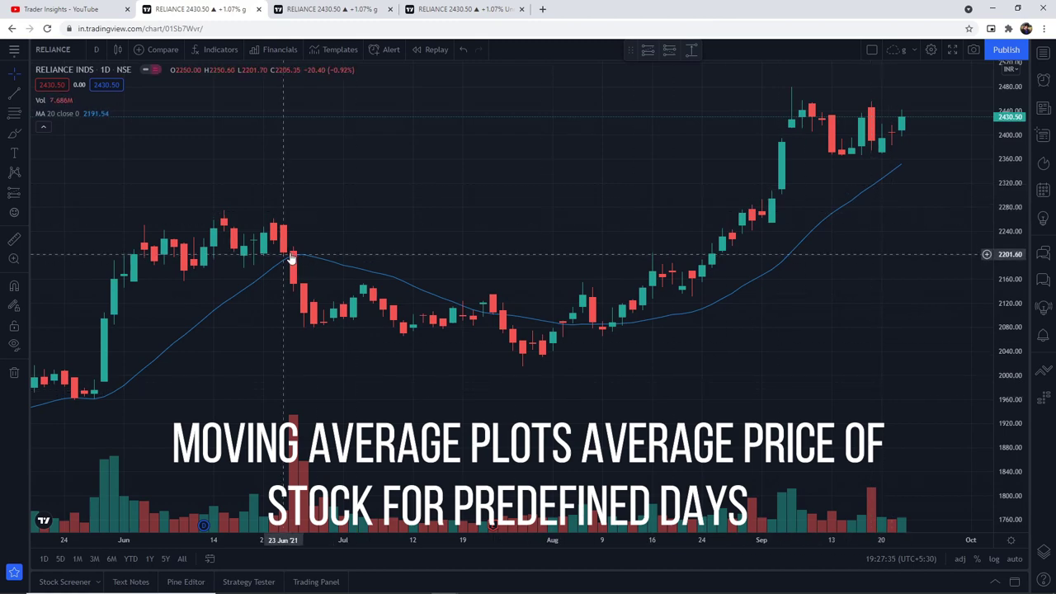
- Review the input settings of the 20-period MA indicator and inspect its line on the chart
{"action": "left_click", "coordinate": [104, 113]}
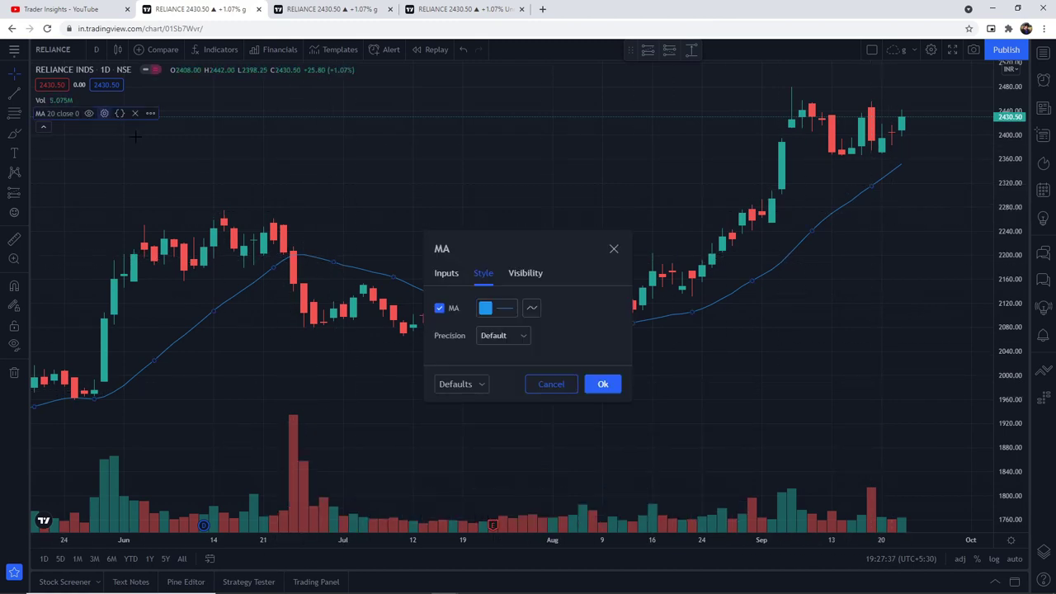
{"action": "left_click", "coordinate": [447, 273]}
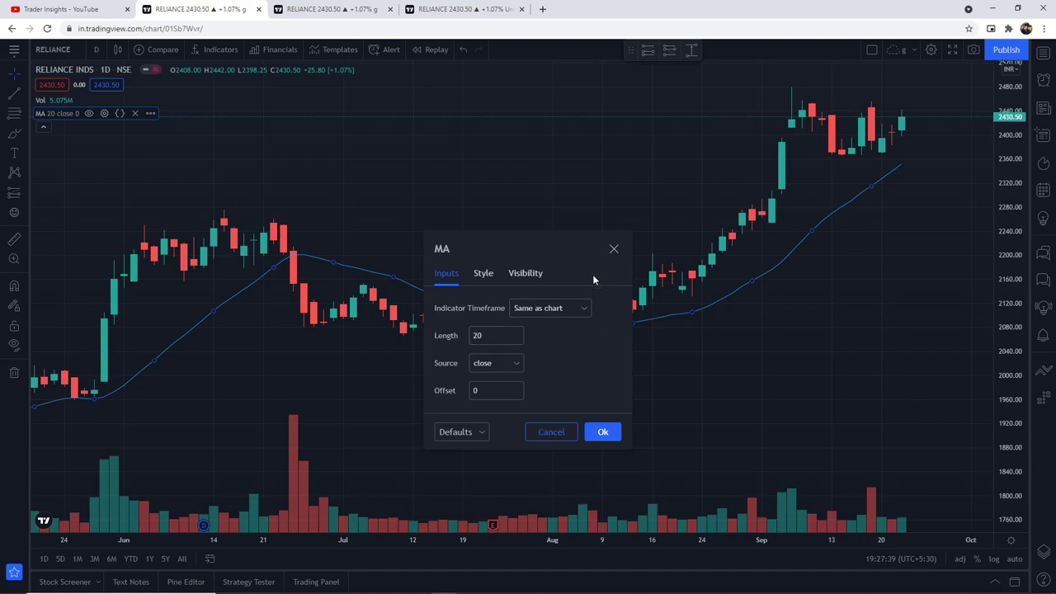
{"action": "left_click", "coordinate": [614, 250]}
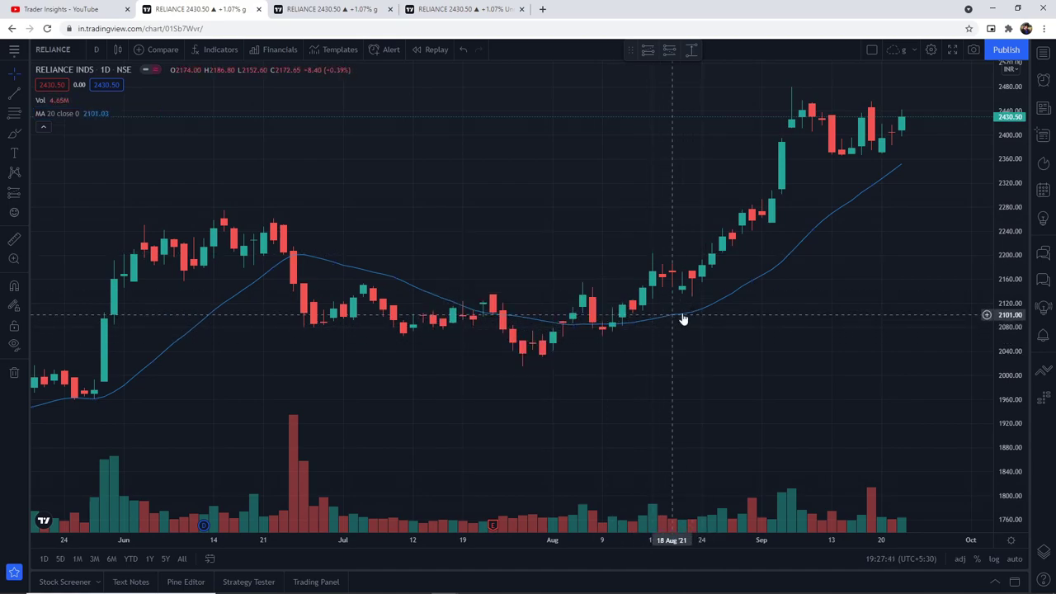
{"action": "left_click", "coordinate": [675, 314]}
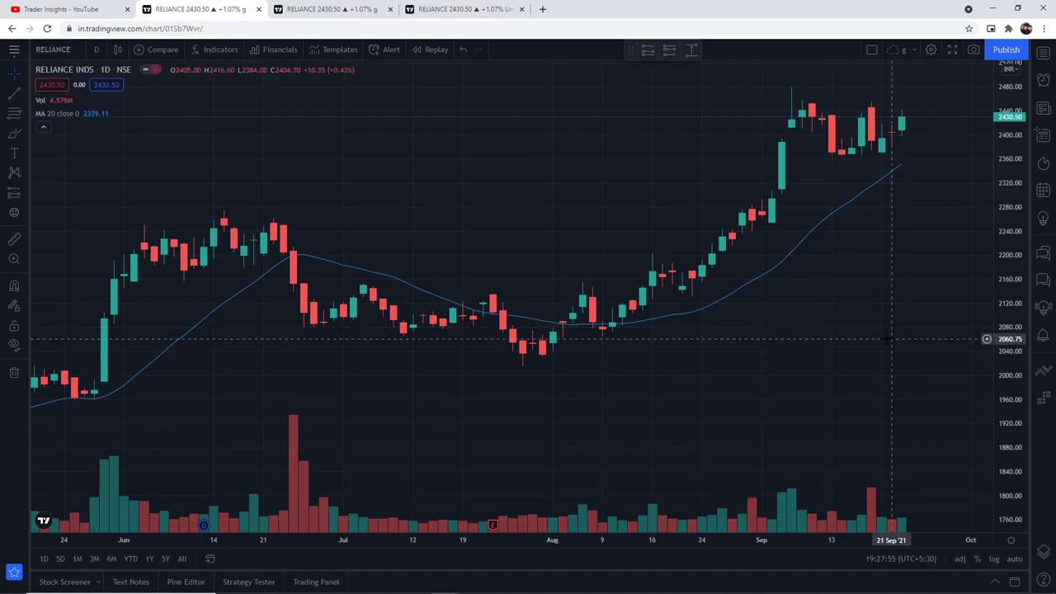
{"action": "left_click", "coordinate": [323, 9]}
{"action": "left_click_drag", "start_coordinate": [519, 379], "coordinate": [483, 426]}
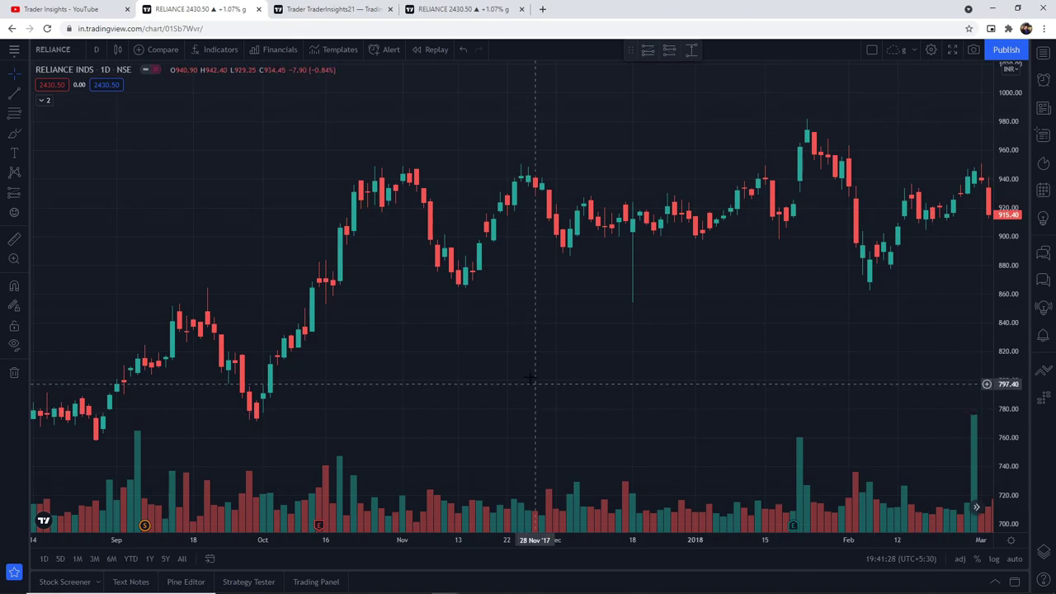
- Search the indicators for "moving" and add the built-in Moving Average to the RELIANCE daily chart
{"action": "left_click", "coordinate": [216, 50]}
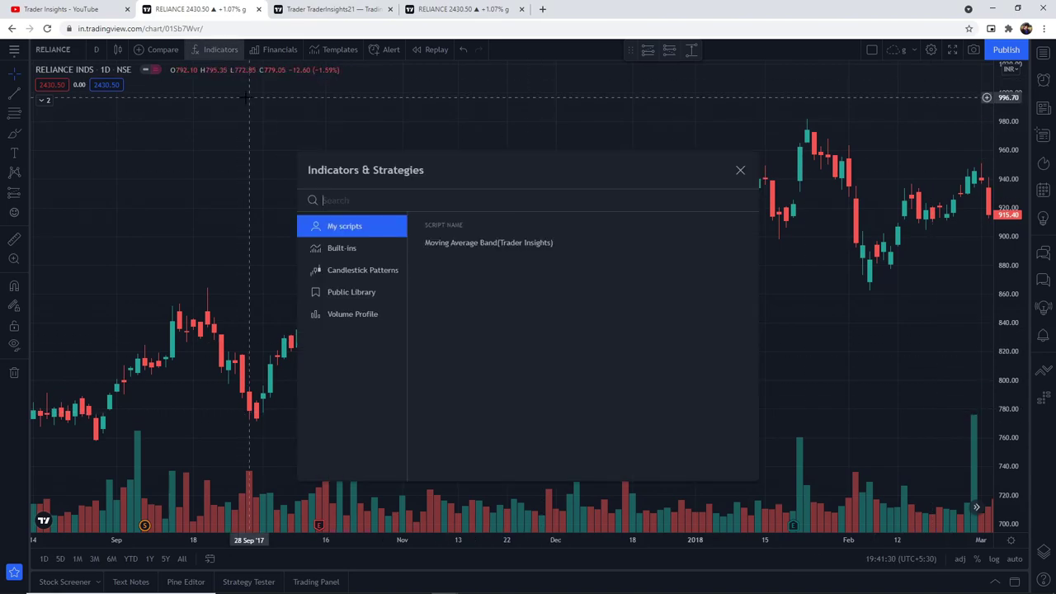
{"action": "type", "text": "moving"}
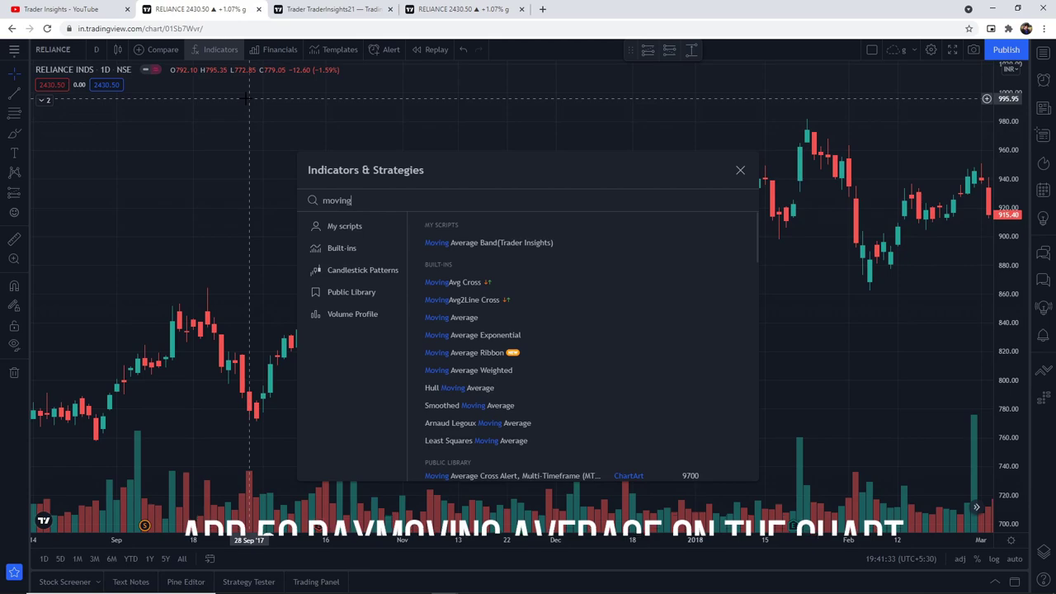
{"action": "left_click", "coordinate": [479, 320]}
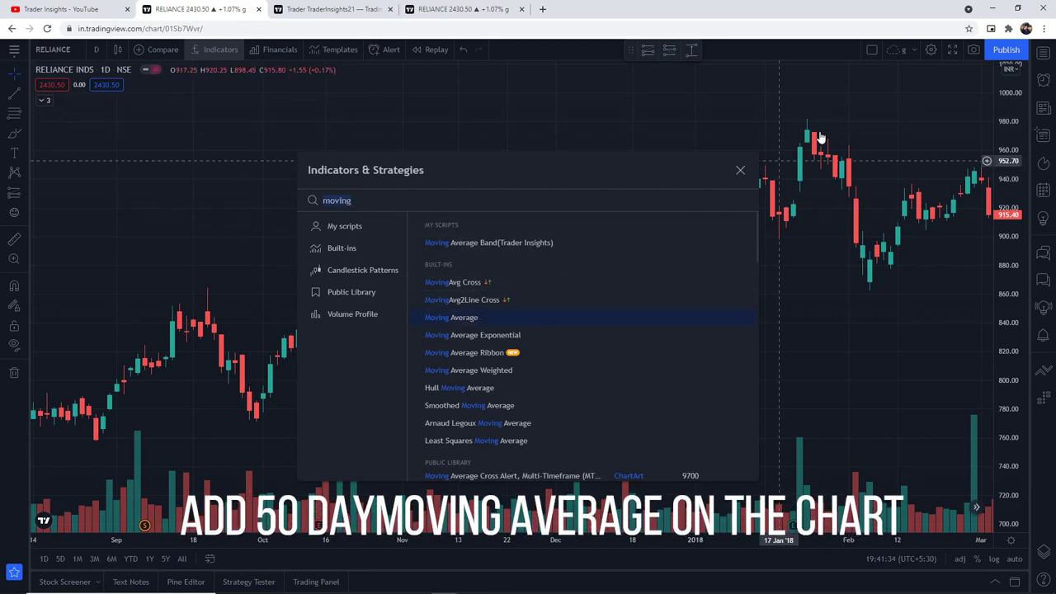
{"action": "left_click", "coordinate": [740, 170]}
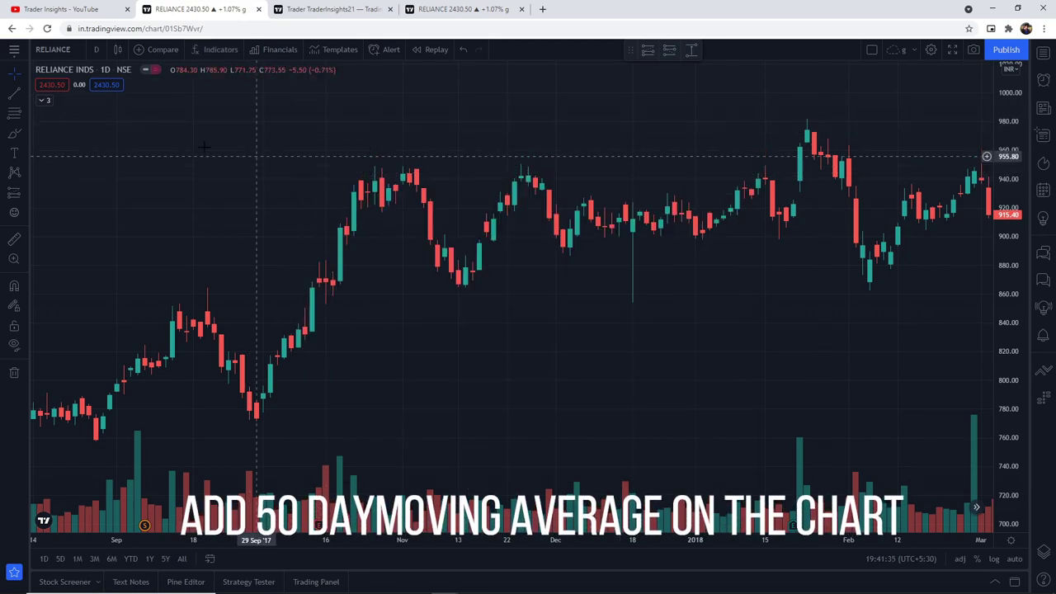
- Expand the indicator legend and set the newly added moving average's length to 50
{"action": "left_click", "coordinate": [41, 101]}
{"action": "left_click", "coordinate": [100, 126]}
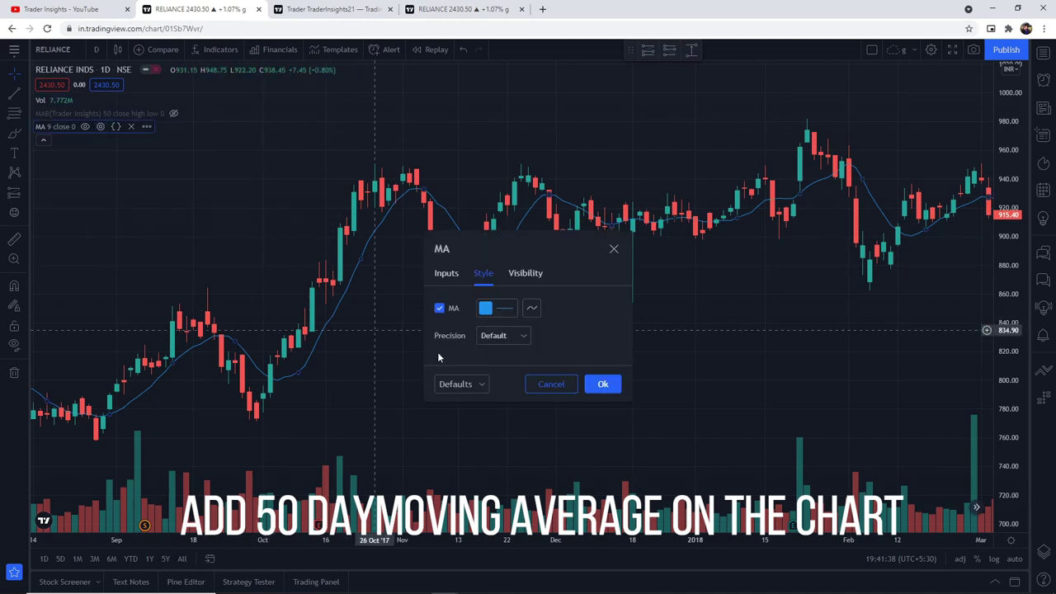
{"action": "left_click", "coordinate": [446, 274]}
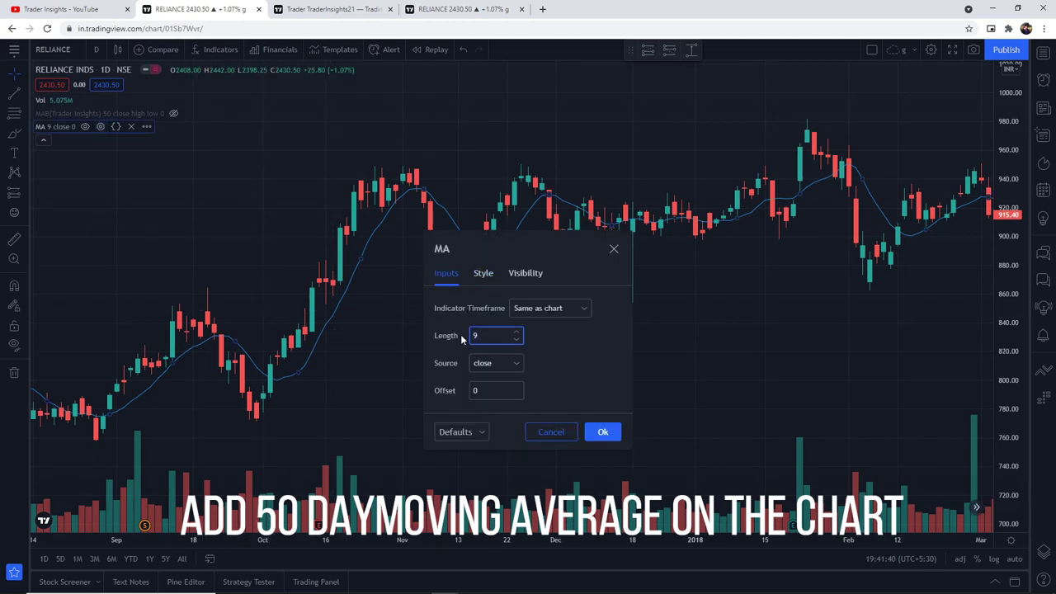
{"action": "type", "text": "50"}
{"action": "left_click", "coordinate": [603, 432]}
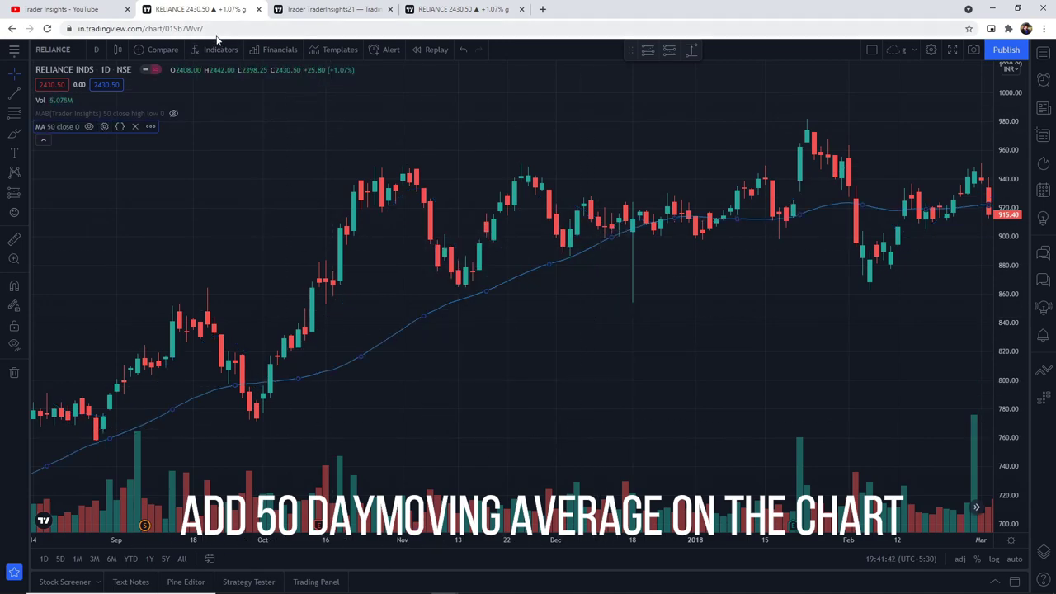
- Search the indicators for "boll" and add the built-in Bollinger Bands to the chart
{"action": "left_click", "coordinate": [210, 49]}
{"action": "type", "text": "boll"}
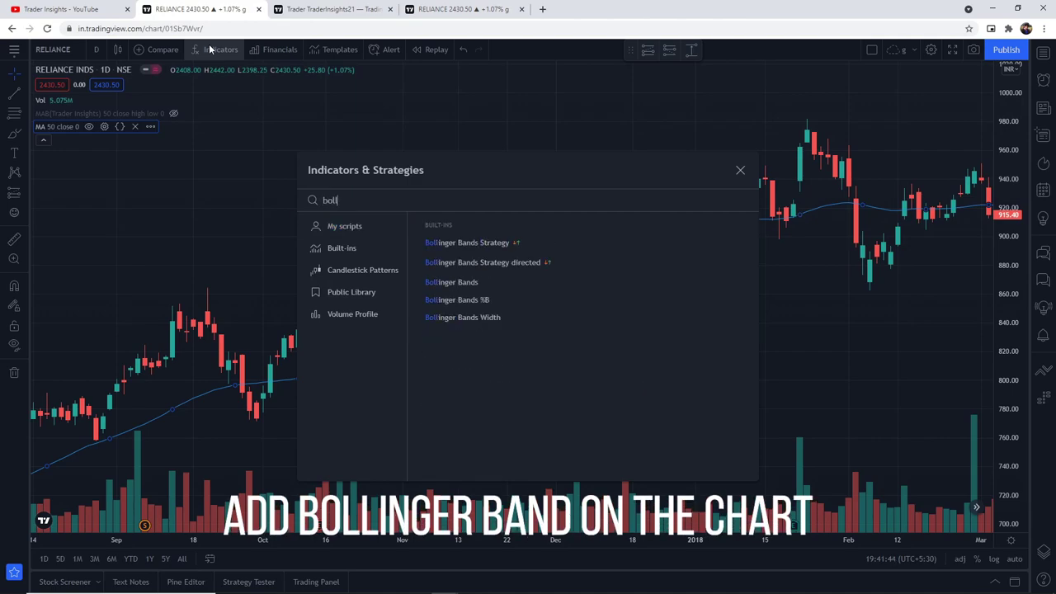
{"action": "left_click", "coordinate": [449, 281]}
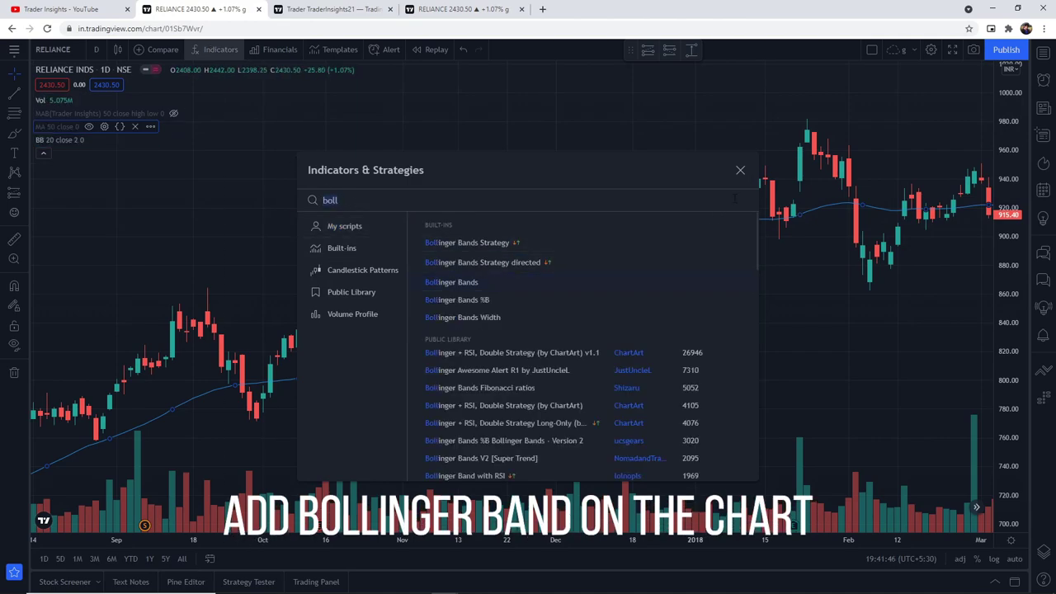
{"action": "left_click", "coordinate": [740, 172]}
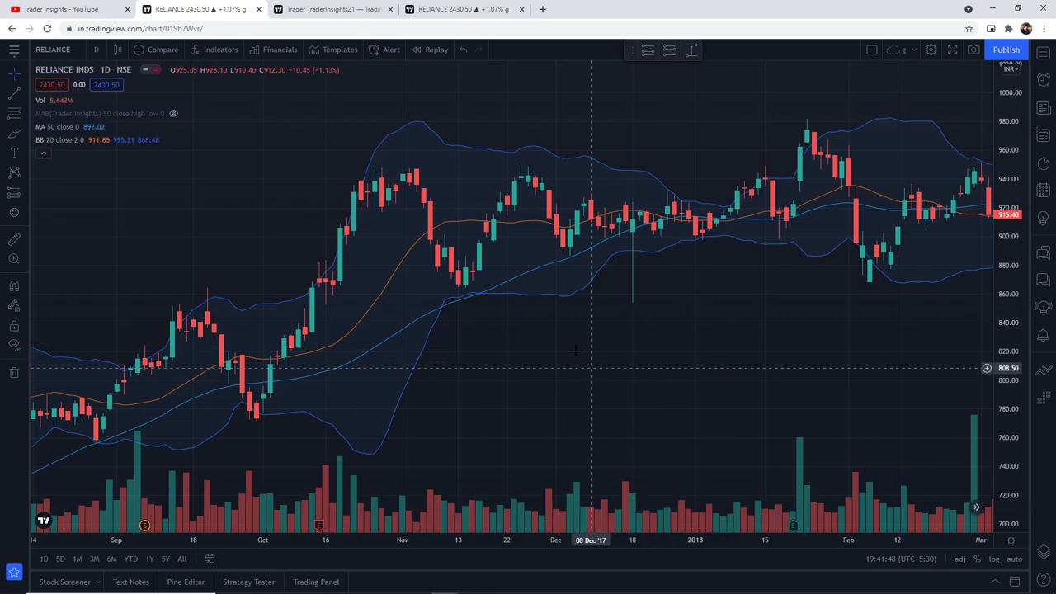
- Check the Bollinger Bands input settings, then turn off the indicator's basis line and background fill
{"action": "left_click", "coordinate": [109, 139]}
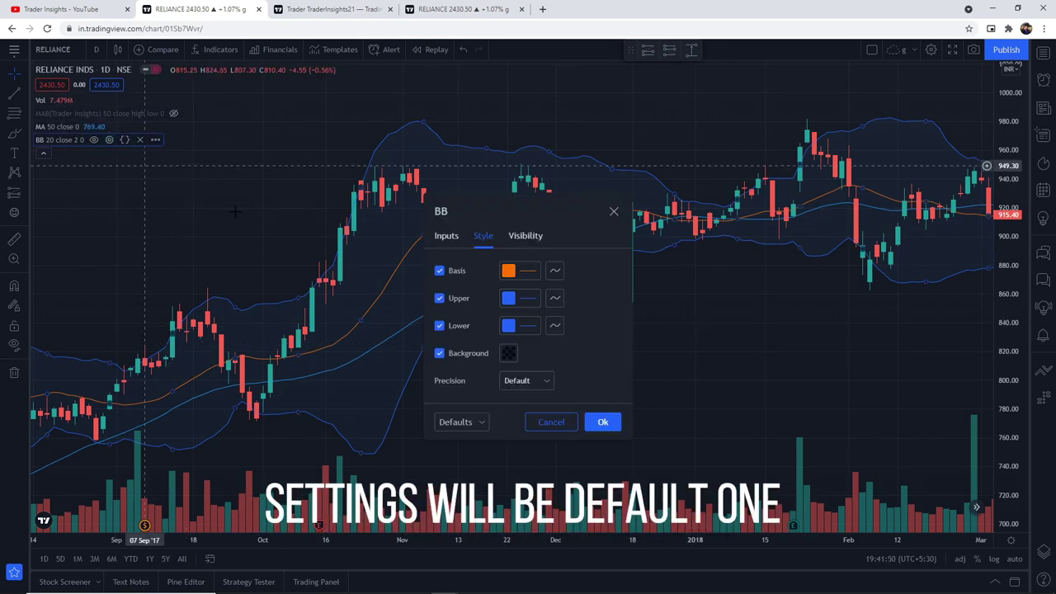
{"action": "left_click", "coordinate": [445, 236]}
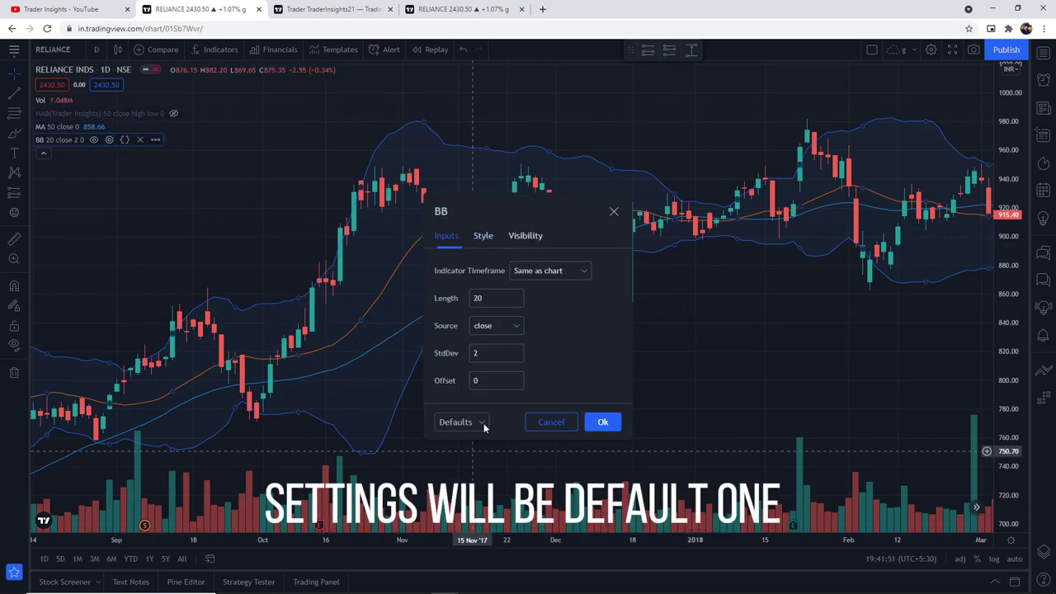
{"action": "left_click", "coordinate": [484, 236]}
{"action": "left_click", "coordinate": [439, 271]}
{"action": "left_click", "coordinate": [458, 353]}
- Color the upper Bollinger Band red and the lower band green, and apply the style changes
{"action": "left_click", "coordinate": [519, 298]}
{"action": "left_click", "coordinate": [510, 333]}
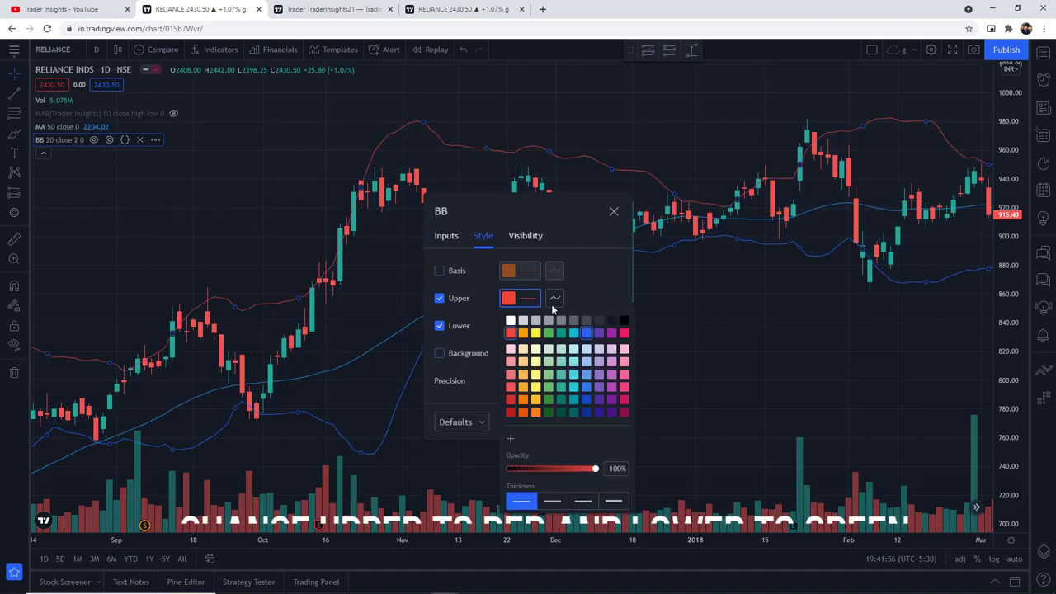
{"action": "left_click", "coordinate": [578, 281]}
{"action": "left_click", "coordinate": [520, 325]}
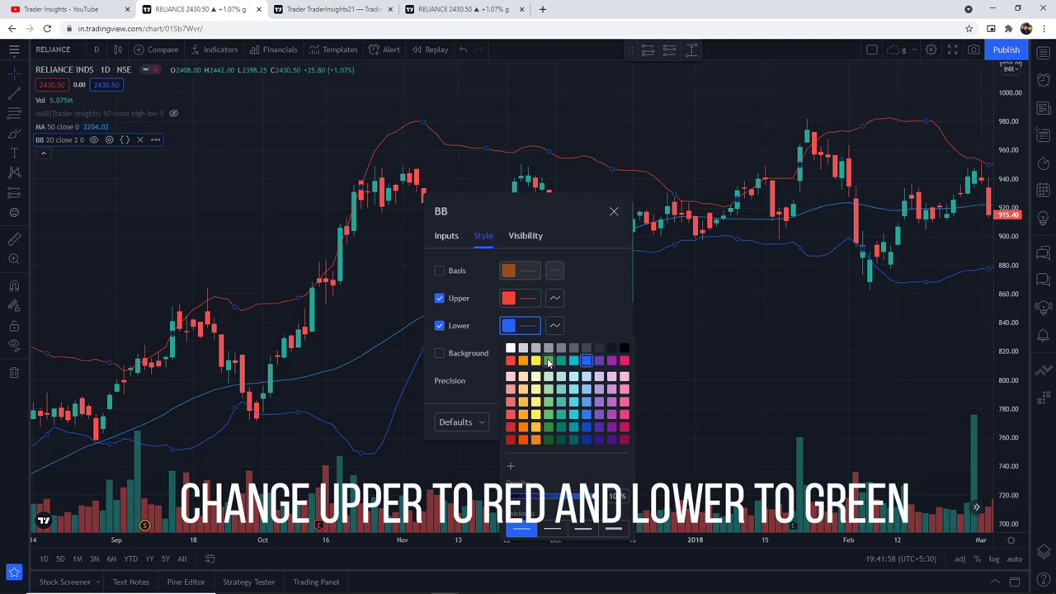
{"action": "left_click", "coordinate": [549, 361]}
{"action": "left_click", "coordinate": [587, 308]}
{"action": "left_click", "coordinate": [602, 423]}
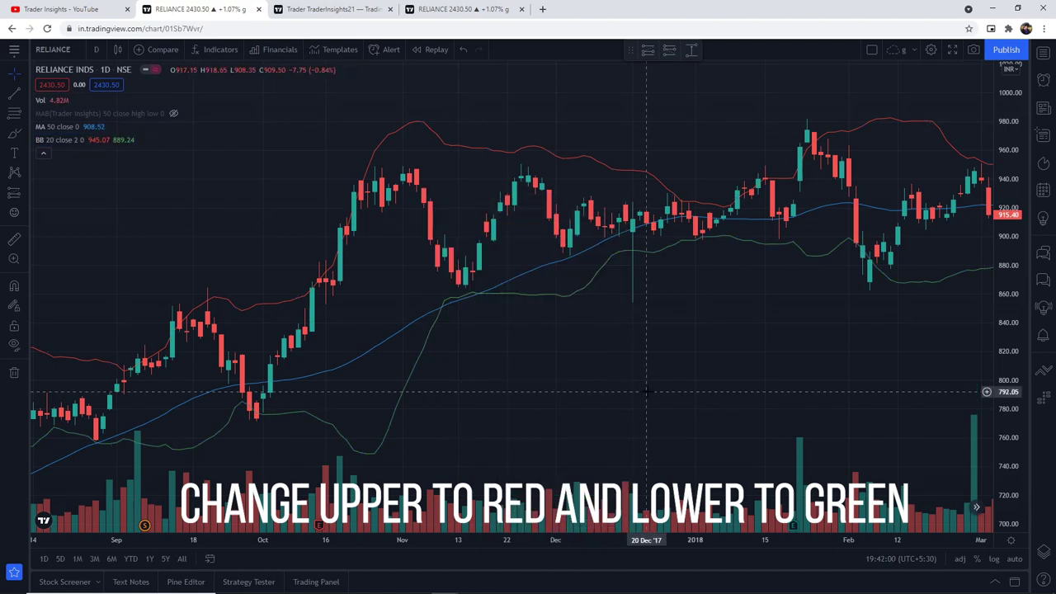
- Examine the lower Bollinger Band and candles around the 50-day moving average during the second half of 2017
{"action": "left_click_drag", "start_coordinate": [646, 393], "coordinate": [687, 361]}
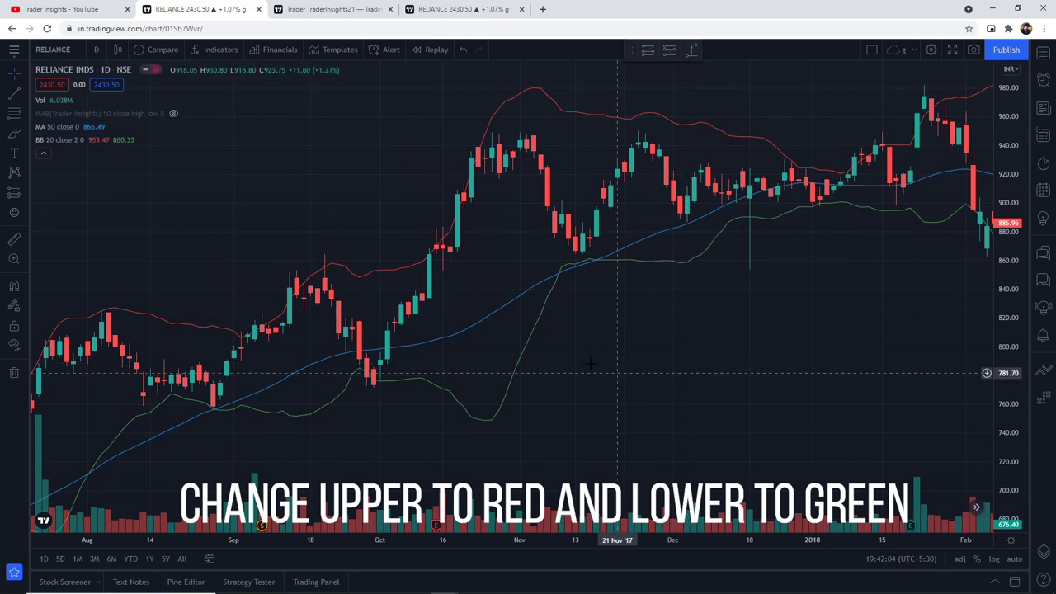
{"action": "left_click_drag", "start_coordinate": [579, 353], "coordinate": [597, 366]}
{"action": "left_click_drag", "start_coordinate": [1011, 360], "coordinate": [1024, 313]}
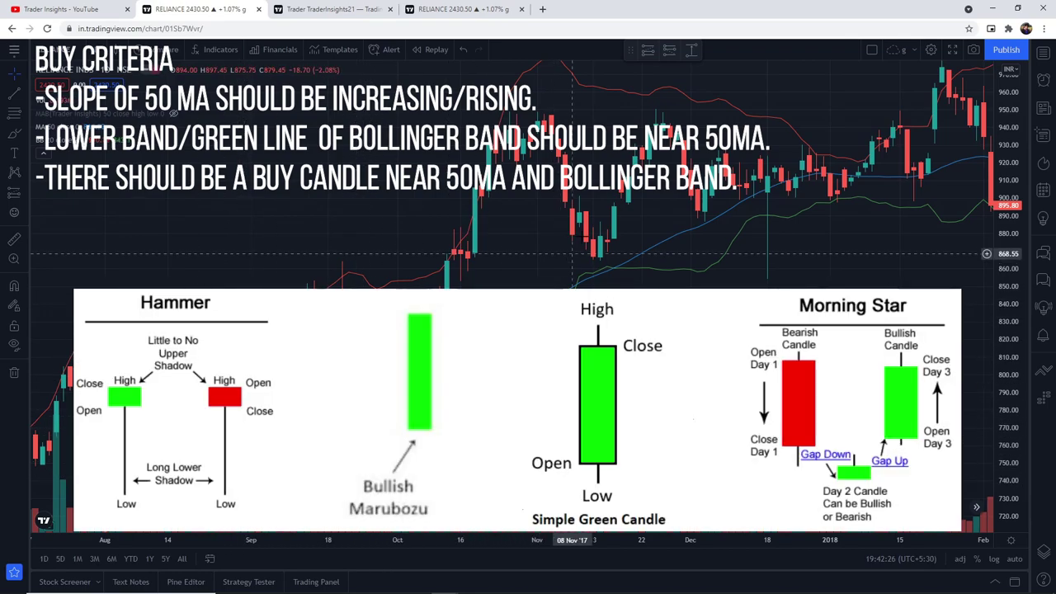
{"action": "left_click_drag", "start_coordinate": [641, 354], "coordinate": [673, 329]}
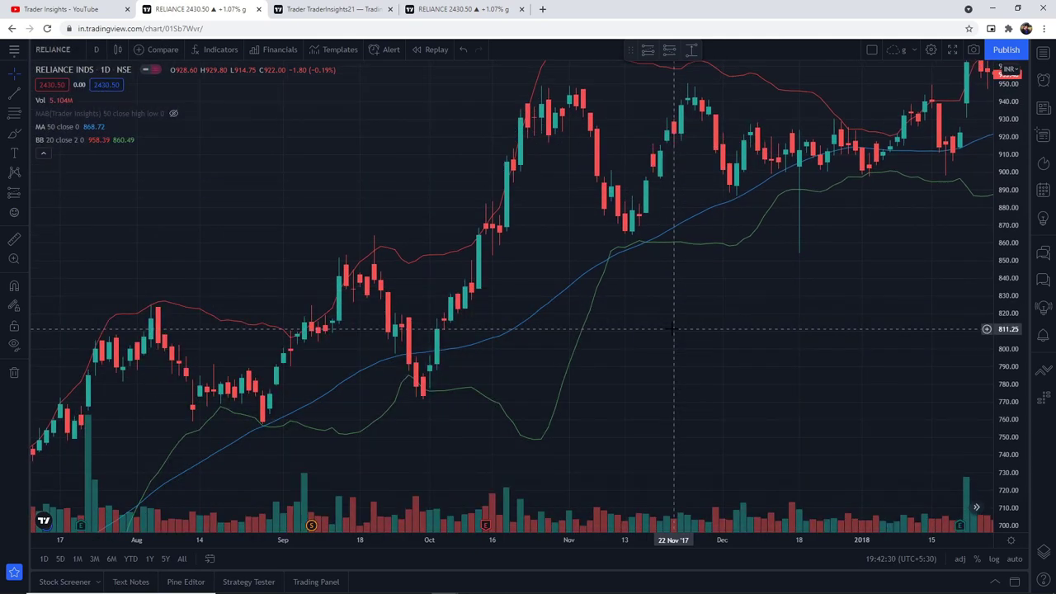
{"action": "scroll", "coordinate": [672, 330], "scroll_direction": "up", "scroll_amount": 1}
{"action": "left_click_drag", "start_coordinate": [603, 357], "coordinate": [670, 362]}
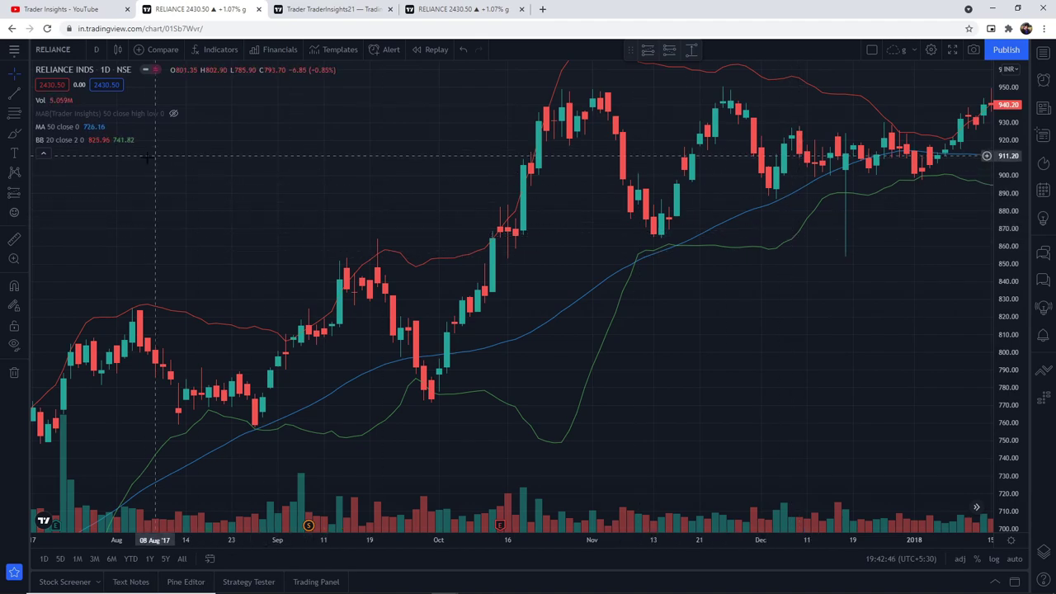
- Remove the 50-day MA, look at the Moving Average Band(Trader Insights) script page, and unhide that indicator on the chart
{"action": "mouse_move", "coordinate": [91, 130]}
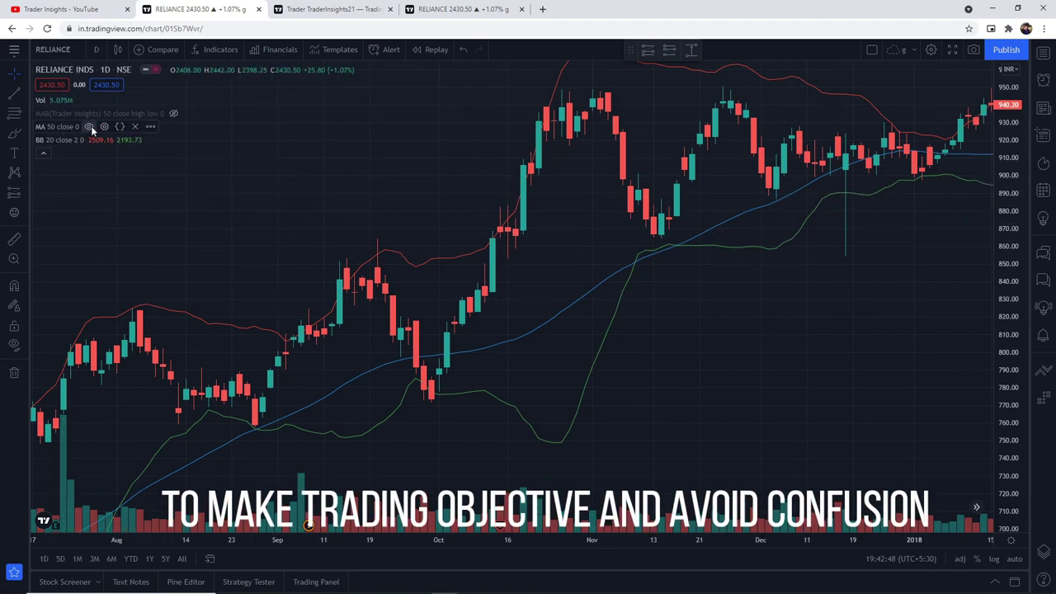
{"action": "left_click", "coordinate": [135, 127]}
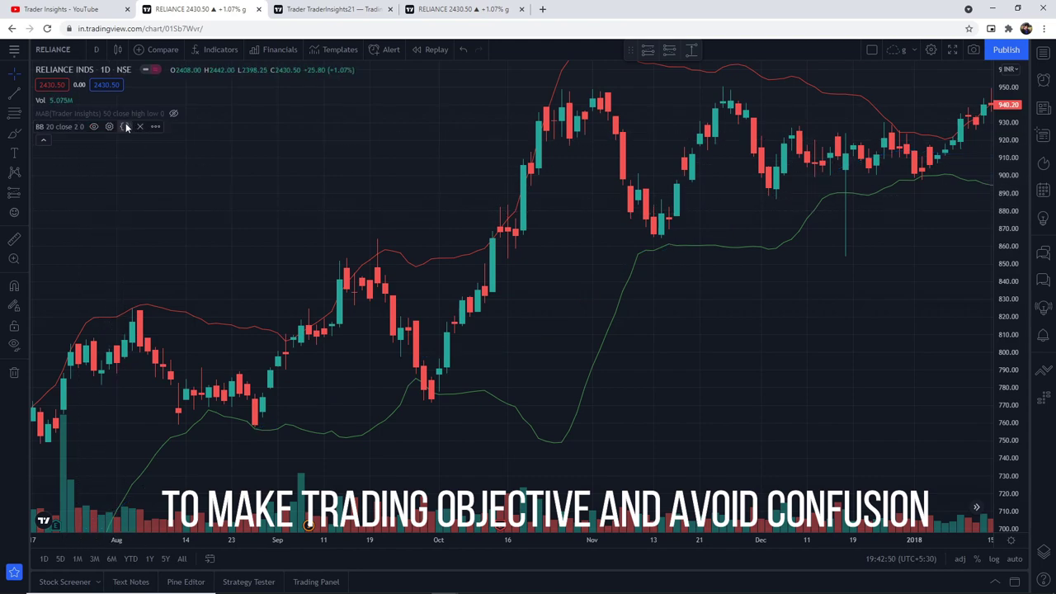
{"action": "left_click", "coordinate": [338, 8]}
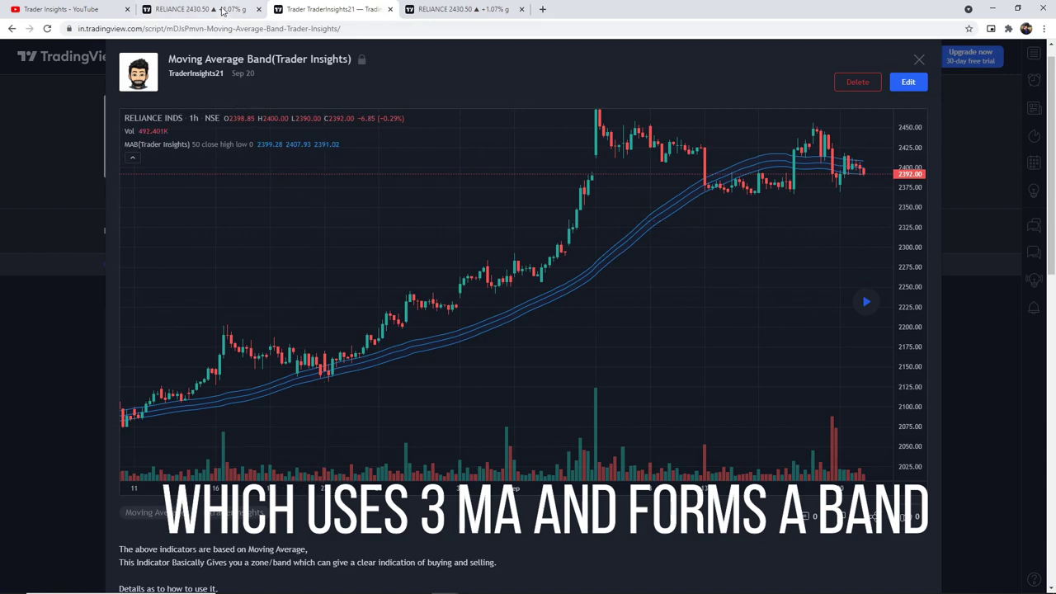
{"action": "left_click", "coordinate": [198, 9]}
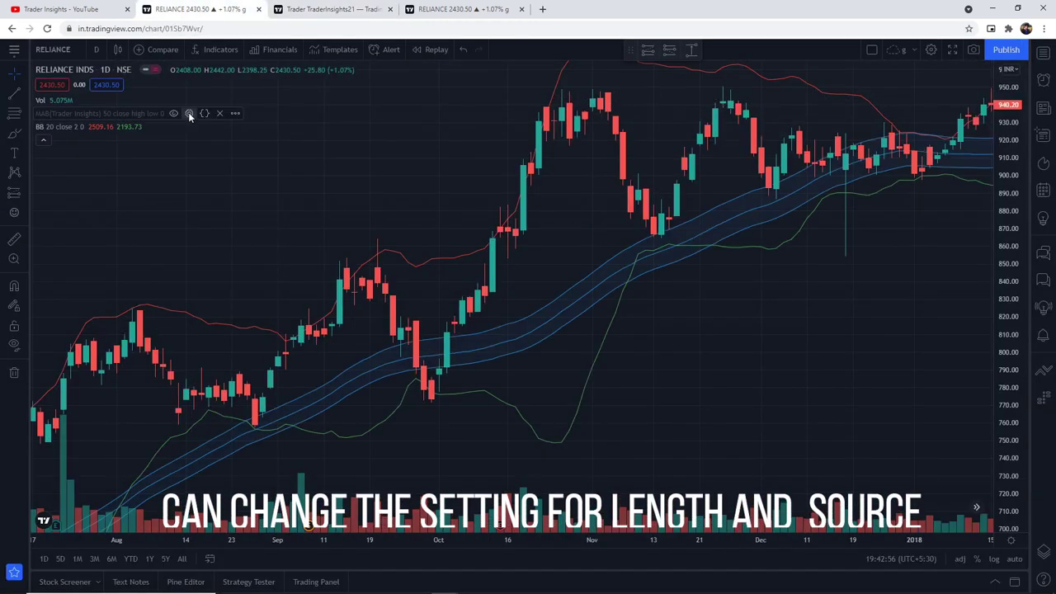
- Review the Moving Average Band's length, source and style settings, and examine its three lines on the chart
{"action": "left_click", "coordinate": [189, 113]}
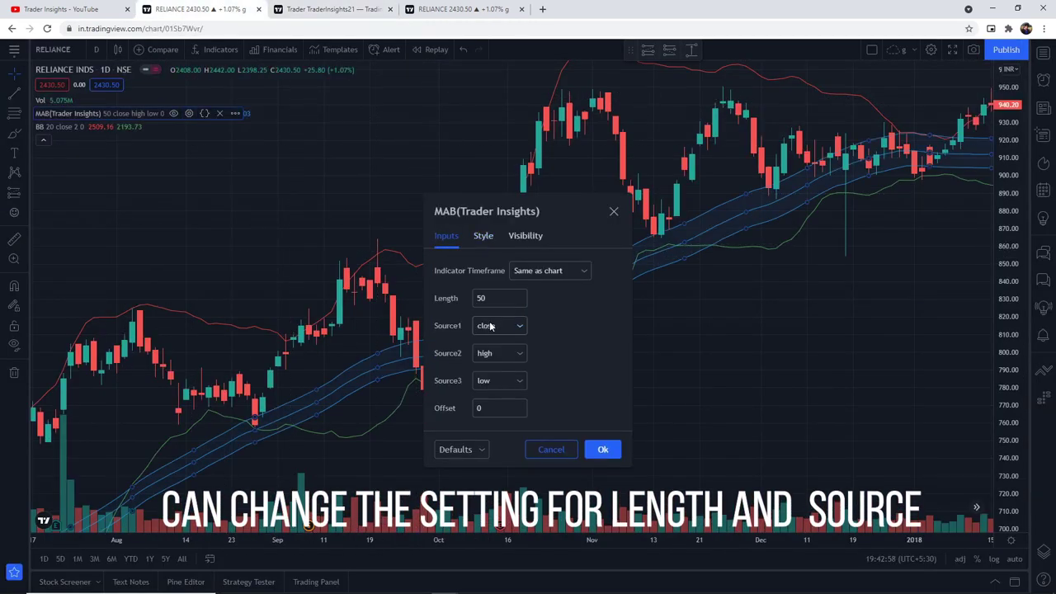
{"action": "left_click", "coordinate": [493, 298]}
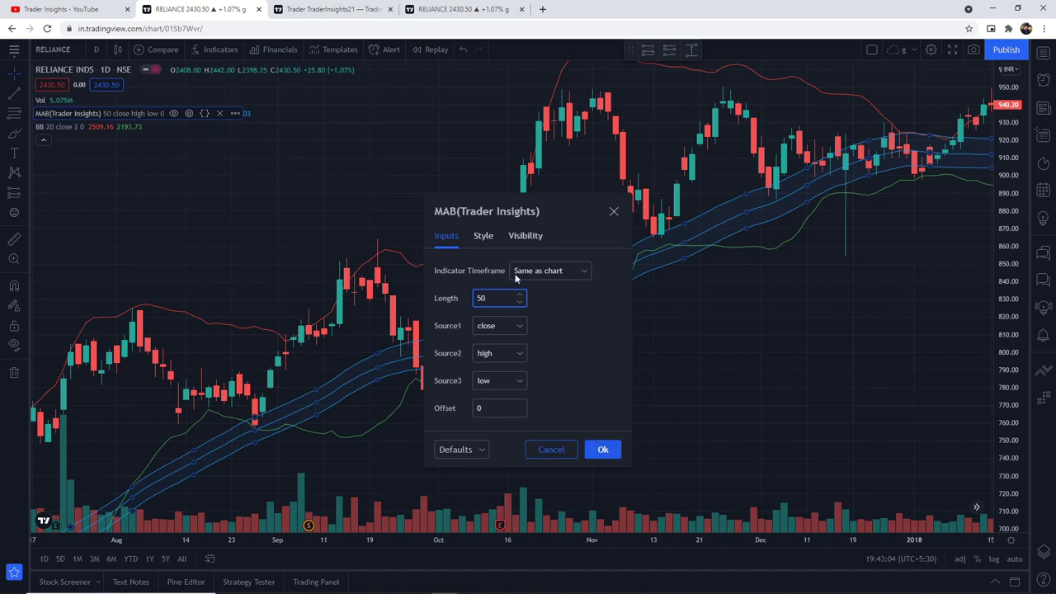
{"action": "left_click", "coordinate": [483, 236]}
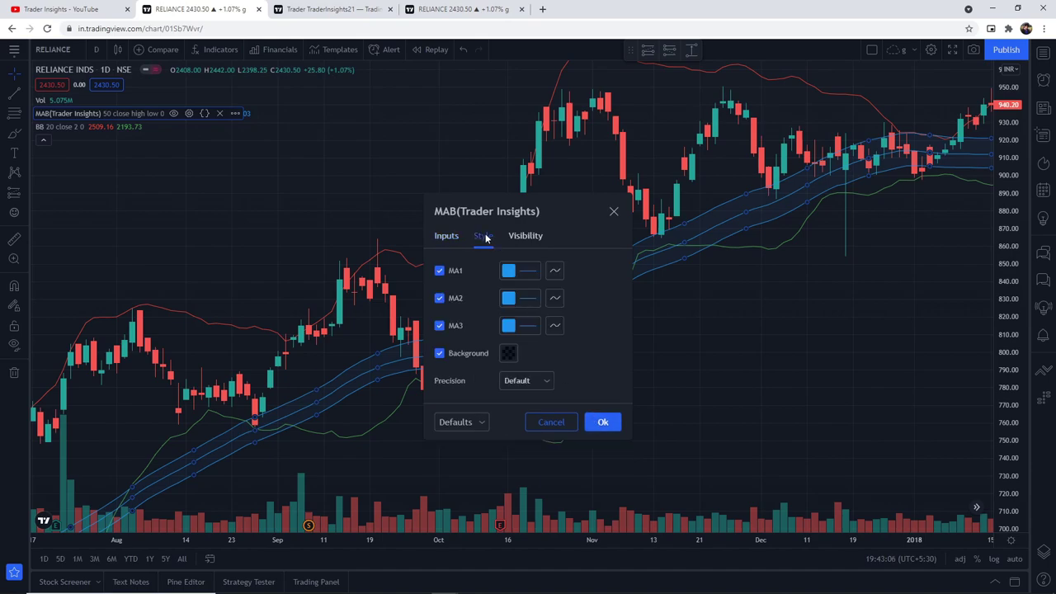
{"action": "left_click", "coordinate": [603, 422]}
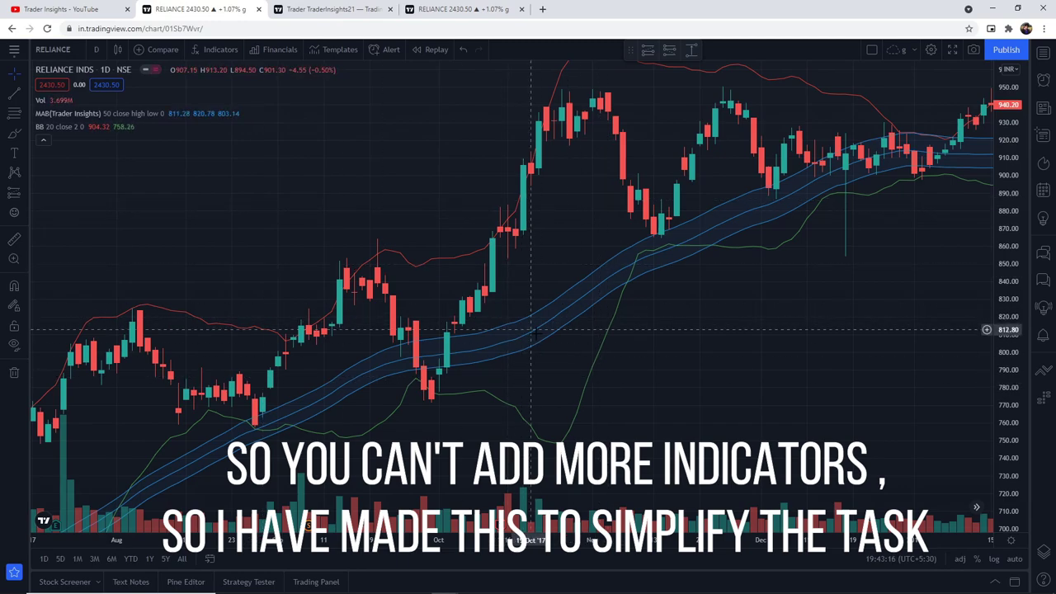
{"action": "left_click_drag", "start_coordinate": [557, 353], "coordinate": [534, 355]}
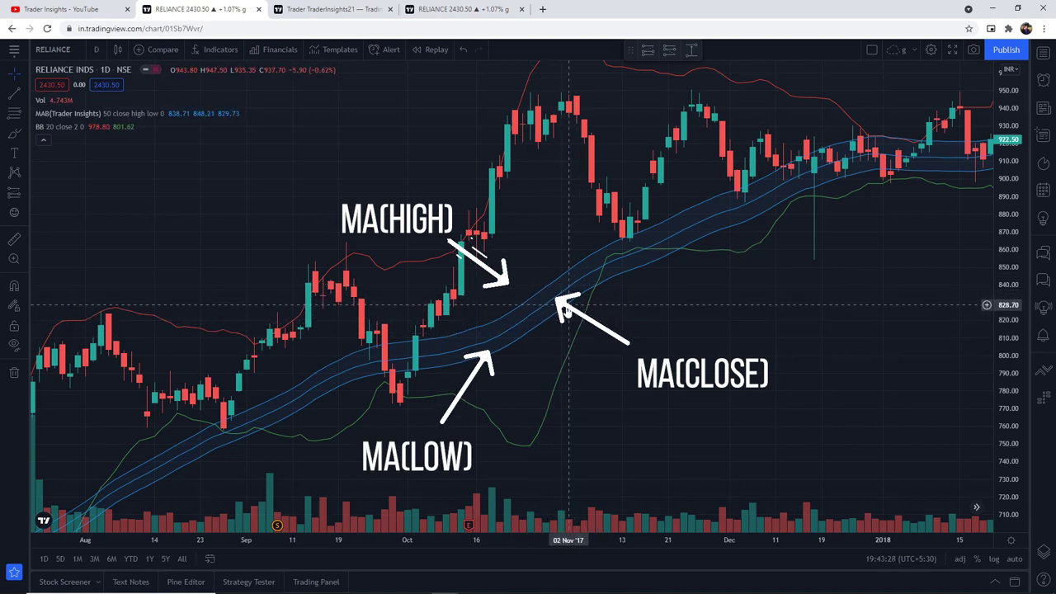
{"action": "left_click_drag", "start_coordinate": [702, 339], "coordinate": [635, 360]}
- Look at the Moving Average Band(Trader Insights) script page down to its favorite option, and check the script among the favorite indicators
{"action": "left_click", "coordinate": [350, 6]}
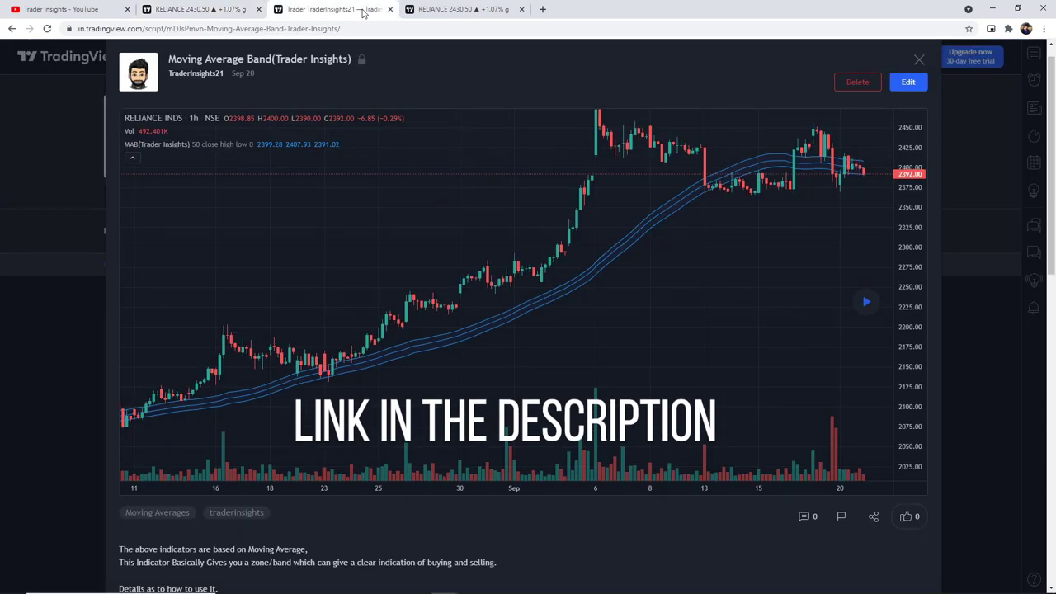
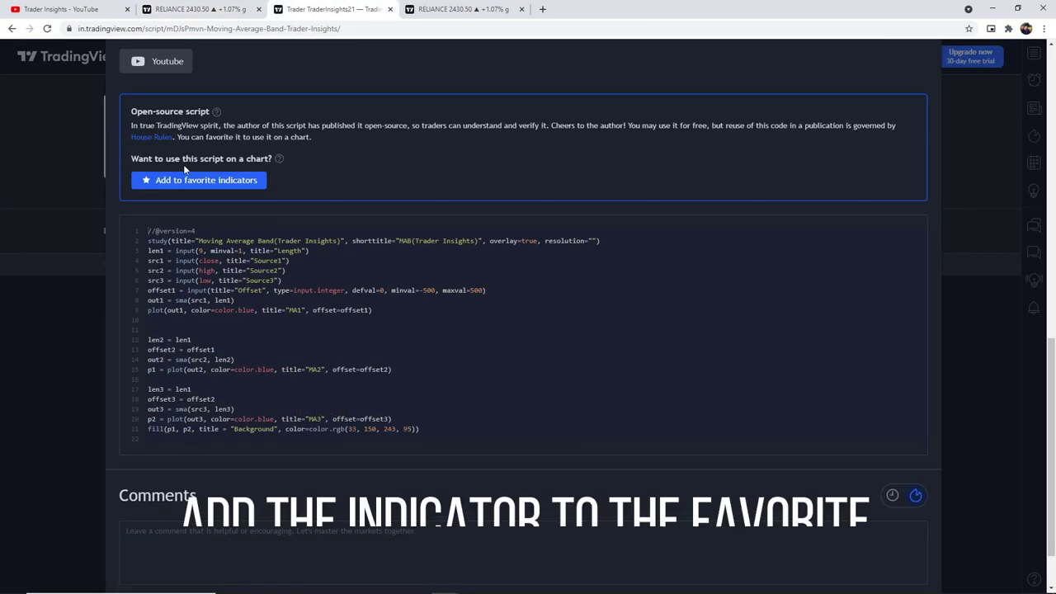
{"action": "left_click", "coordinate": [198, 9]}
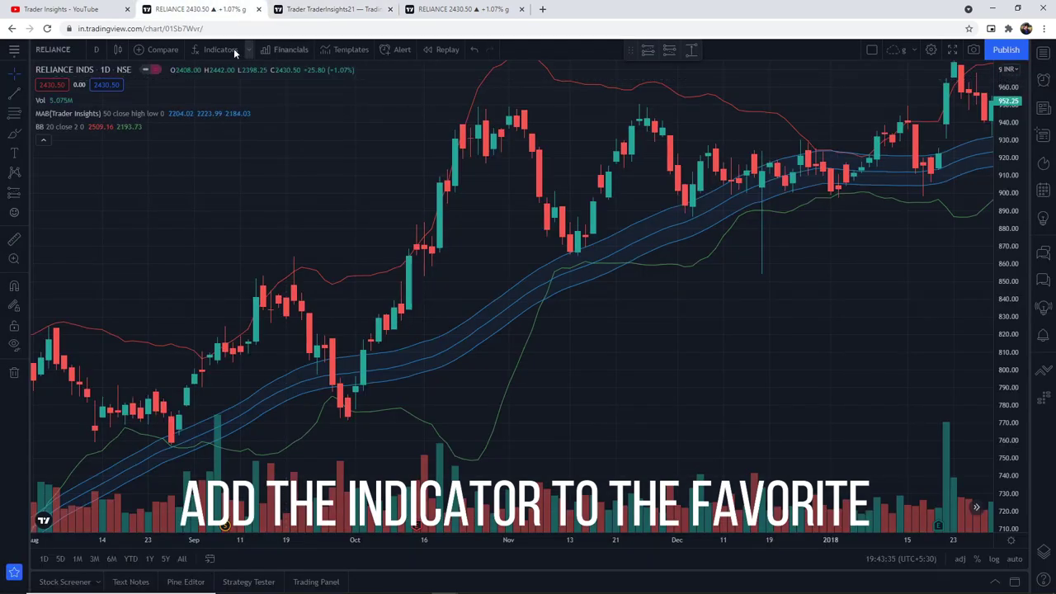
{"action": "left_click", "coordinate": [235, 50]}
{"action": "left_click", "coordinate": [351, 227]}
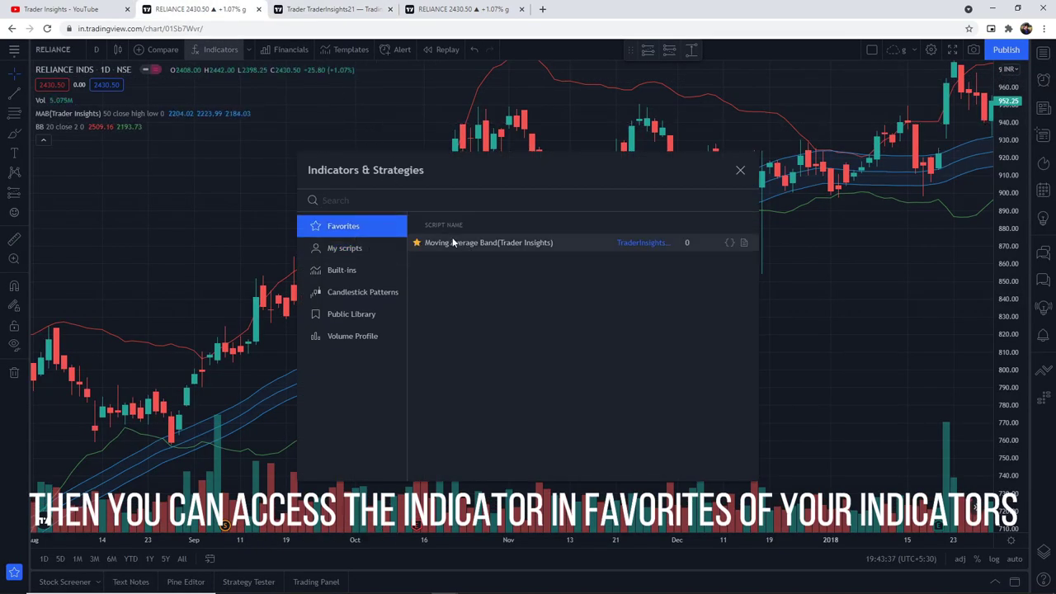
{"action": "left_click", "coordinate": [740, 173]}
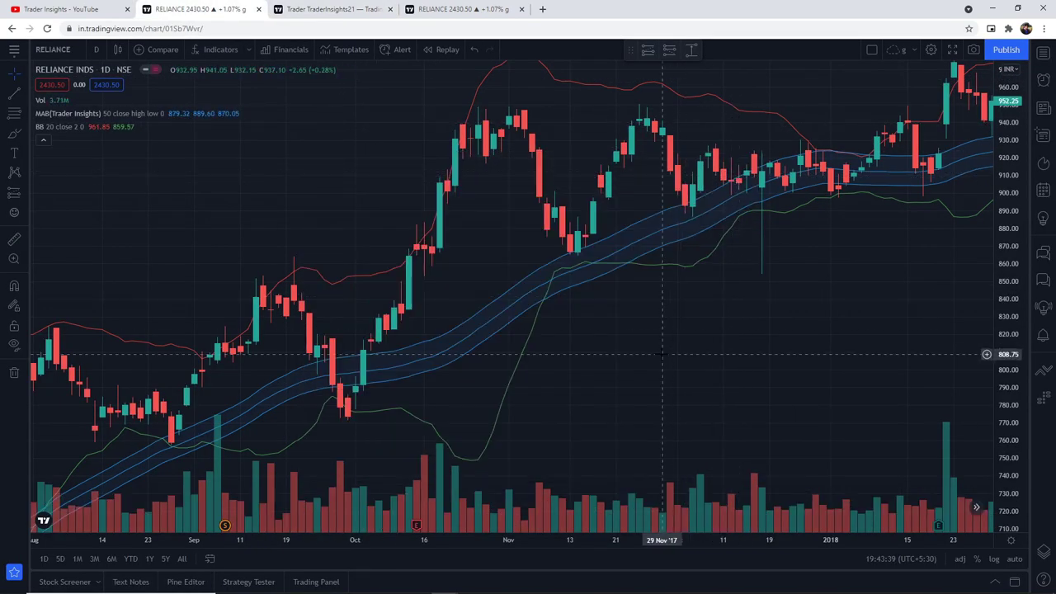
- Place a long position from 15 to 23 November 2017 with entry 886.60, stop 864.15 and target 934.20
{"action": "left_click_drag", "start_coordinate": [642, 302], "coordinate": [638, 334]}
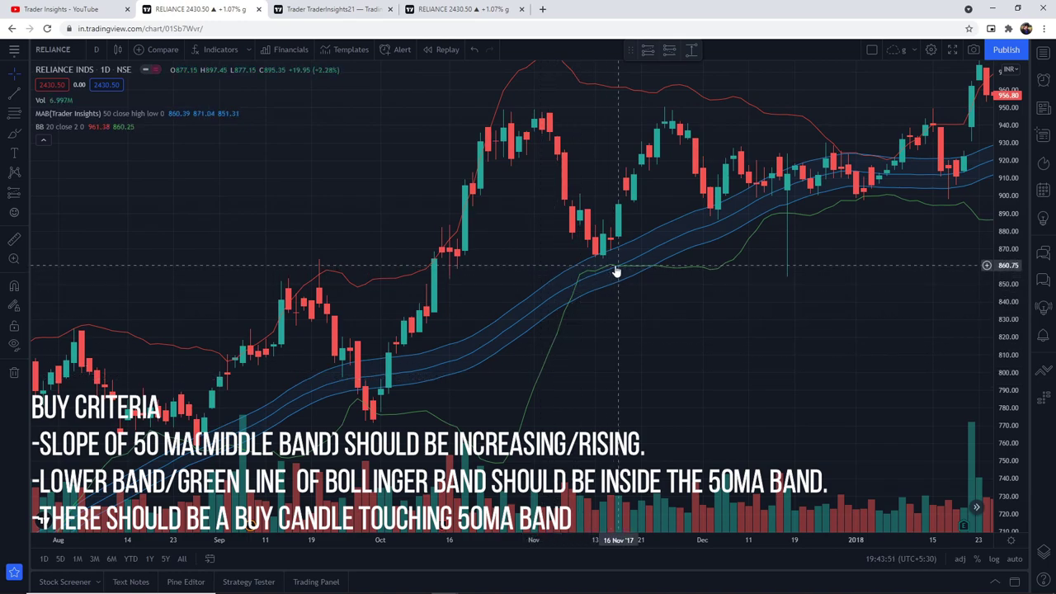
{"action": "left_click_drag", "start_coordinate": [605, 253], "coordinate": [518, 250]}
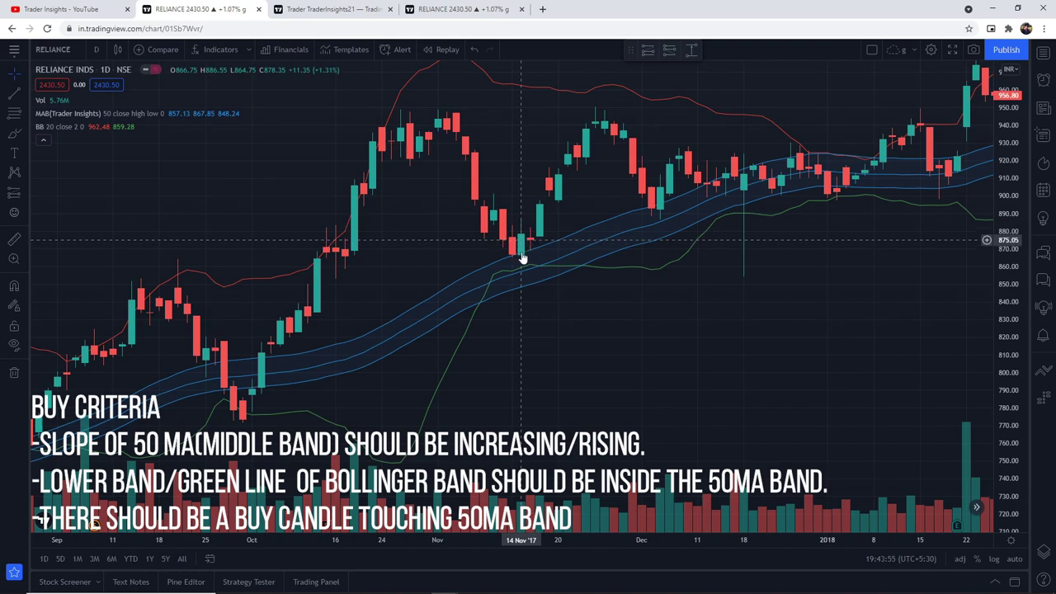
{"action": "left_click_drag", "start_coordinate": [609, 334], "coordinate": [595, 358]}
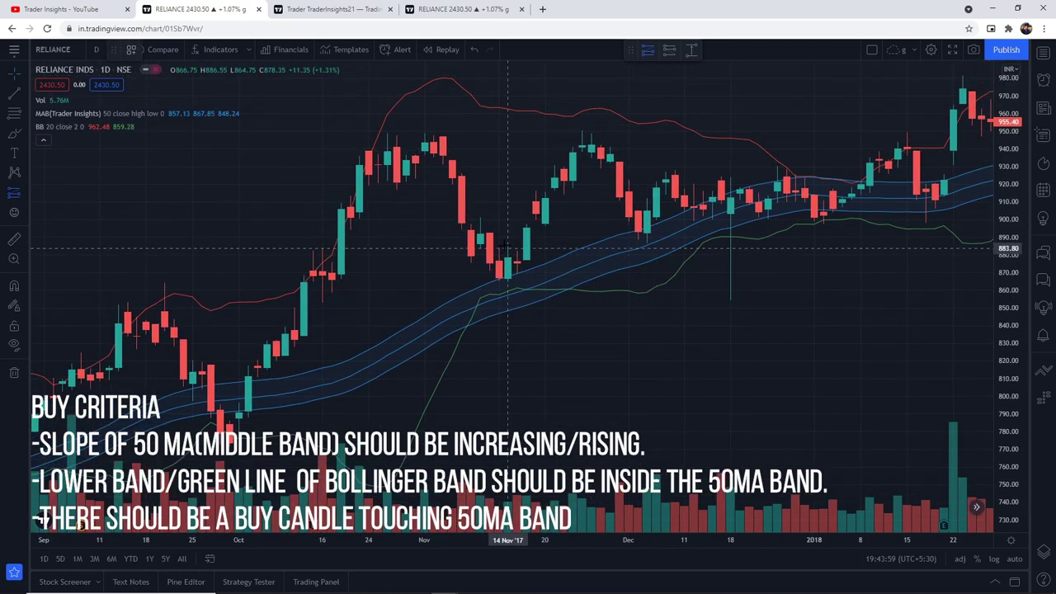
{"action": "left_click", "coordinate": [517, 242]}
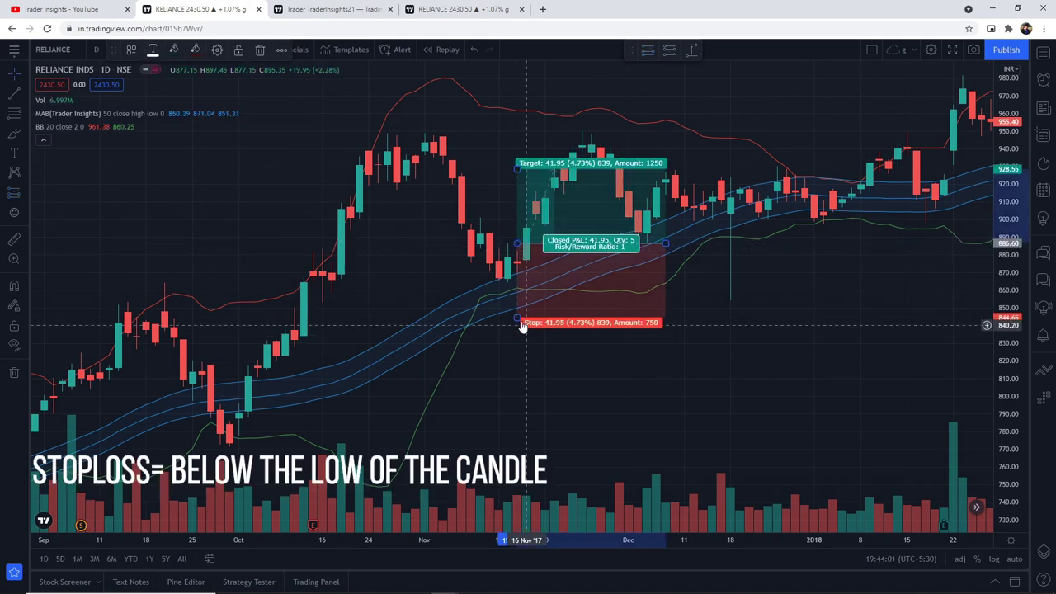
{"action": "left_click_drag", "start_coordinate": [520, 323], "coordinate": [520, 283]}
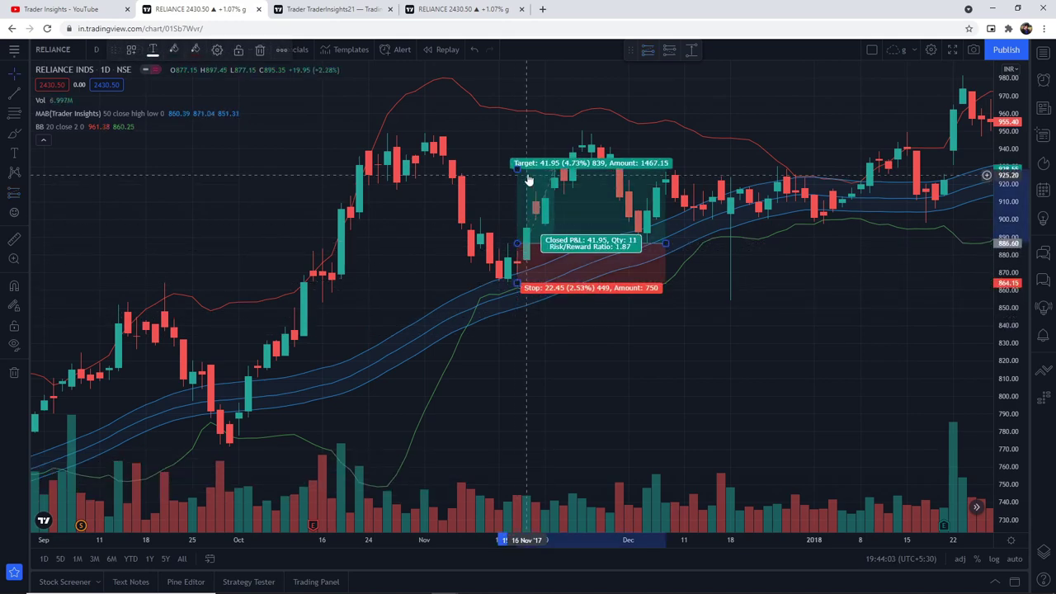
{"action": "left_click_drag", "start_coordinate": [517, 169], "coordinate": [517, 160]}
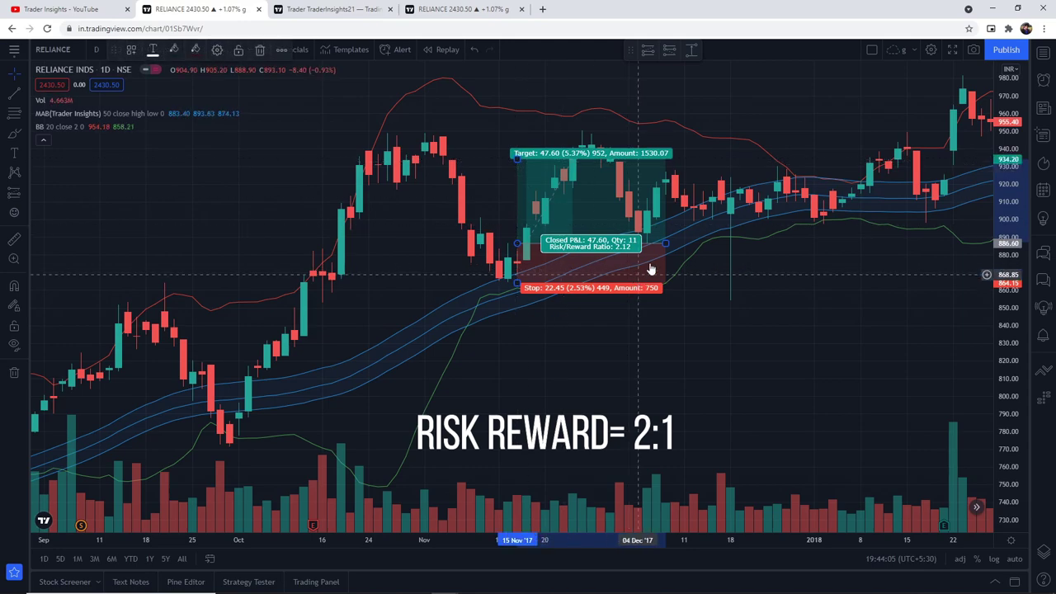
{"action": "left_click_drag", "start_coordinate": [665, 244], "coordinate": [572, 246]}
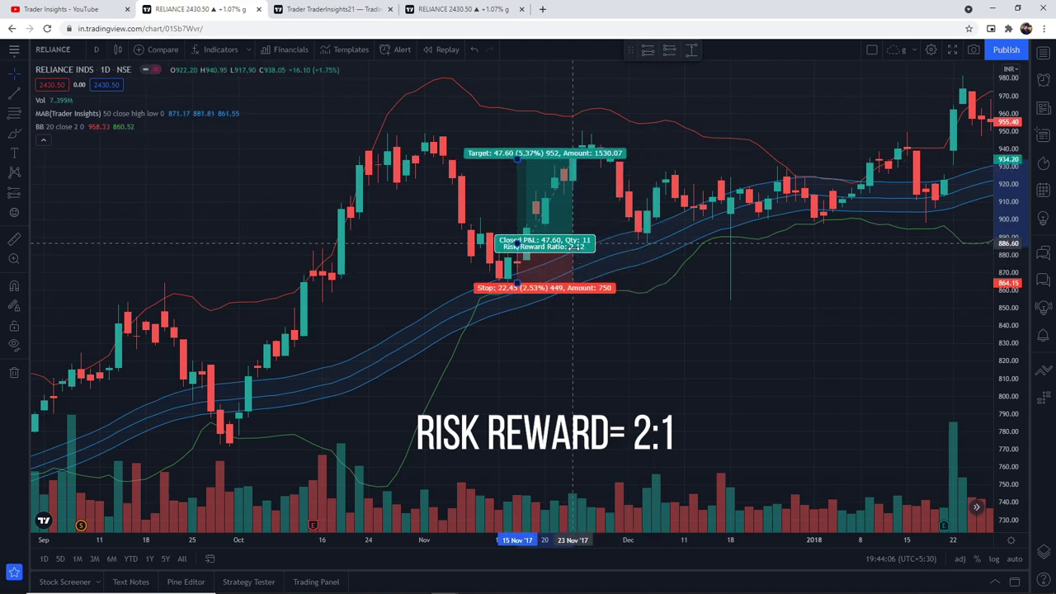
{"action": "left_click", "coordinate": [620, 355]}
- Place a short position from 15 to 24 July 2019 with entry 1265.75, stop 1287.90 and target 1220.80
{"action": "left_click_drag", "start_coordinate": [555, 396], "coordinate": [628, 375]}
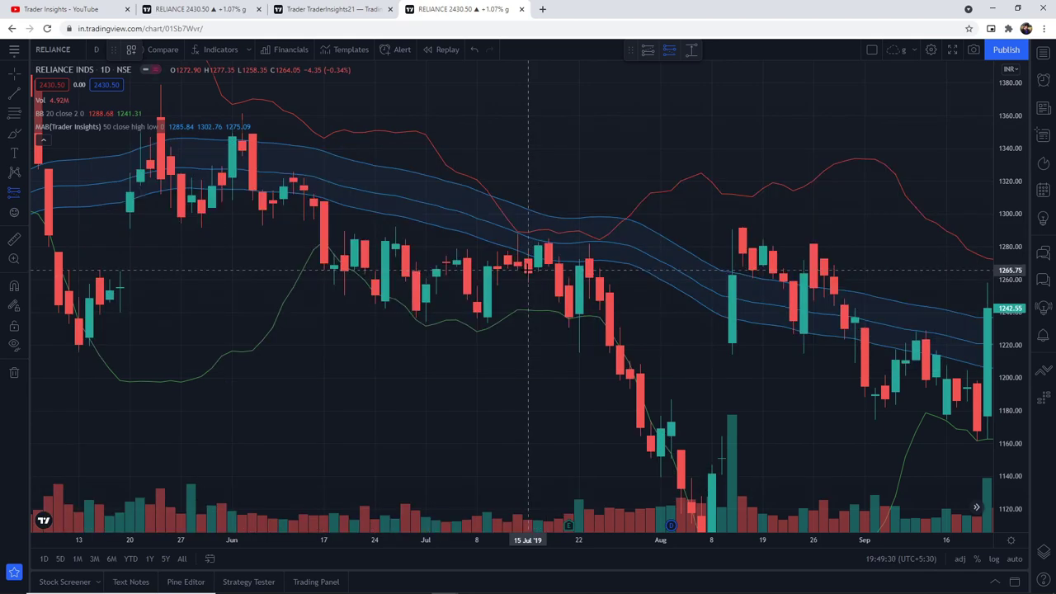
{"action": "left_click_drag", "start_coordinate": [528, 271], "coordinate": [532, 370]}
{"action": "left_click_drag", "start_coordinate": [529, 172], "coordinate": [528, 234]}
{"action": "left_click_drag", "start_coordinate": [524, 371], "coordinate": [535, 342]}
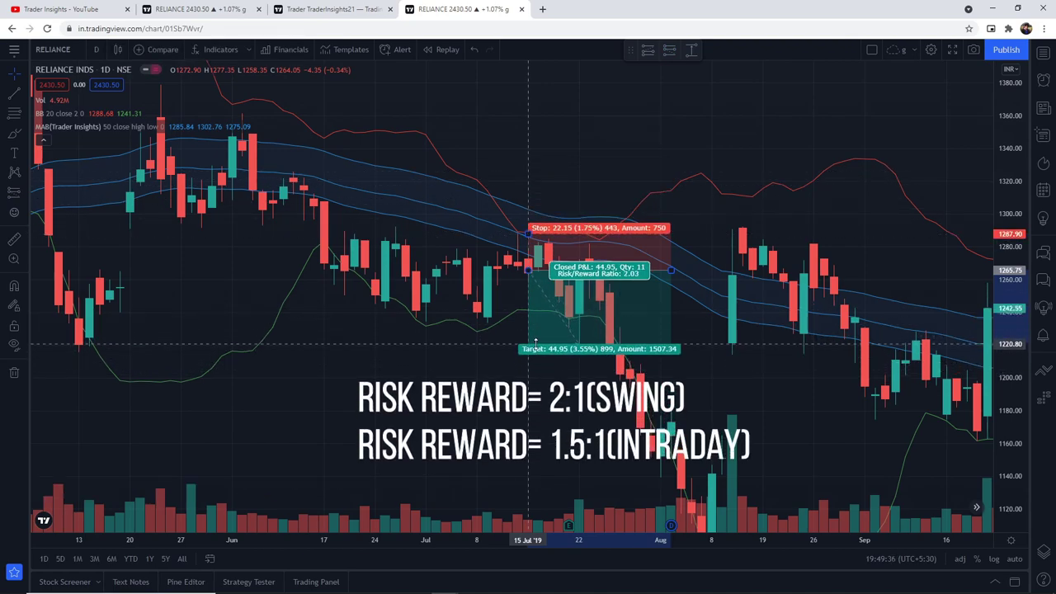
{"action": "left_click_drag", "start_coordinate": [670, 270], "coordinate": [599, 251]}
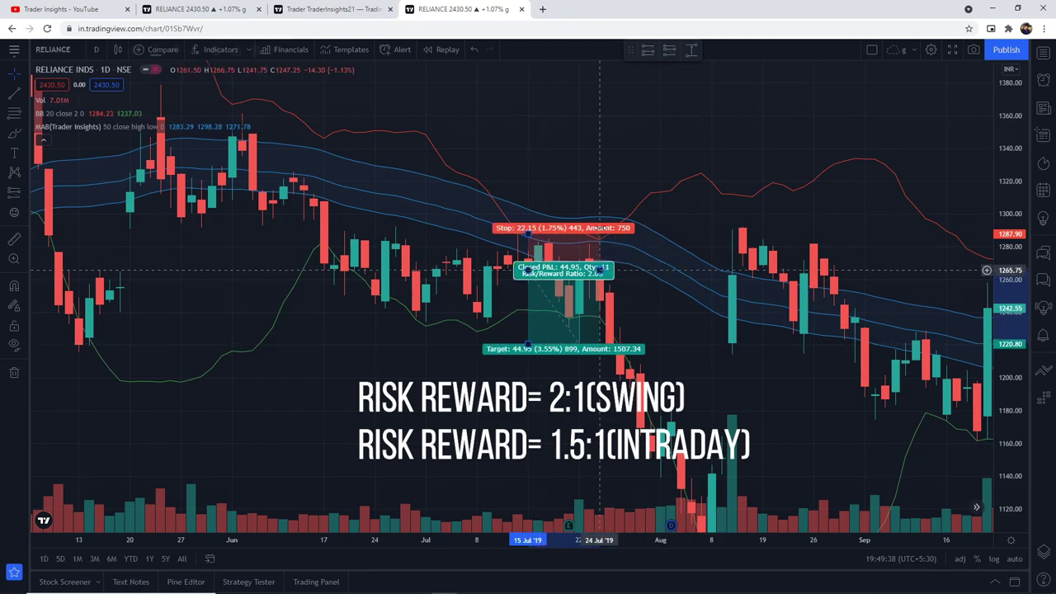
{"action": "left_click", "coordinate": [600, 159]}
- Place a long position from 10 to 12 May 2017 with entry 660.90, stop 653.75 and target 676.40
{"action": "left_click_drag", "start_coordinate": [722, 144], "coordinate": [678, 131]}
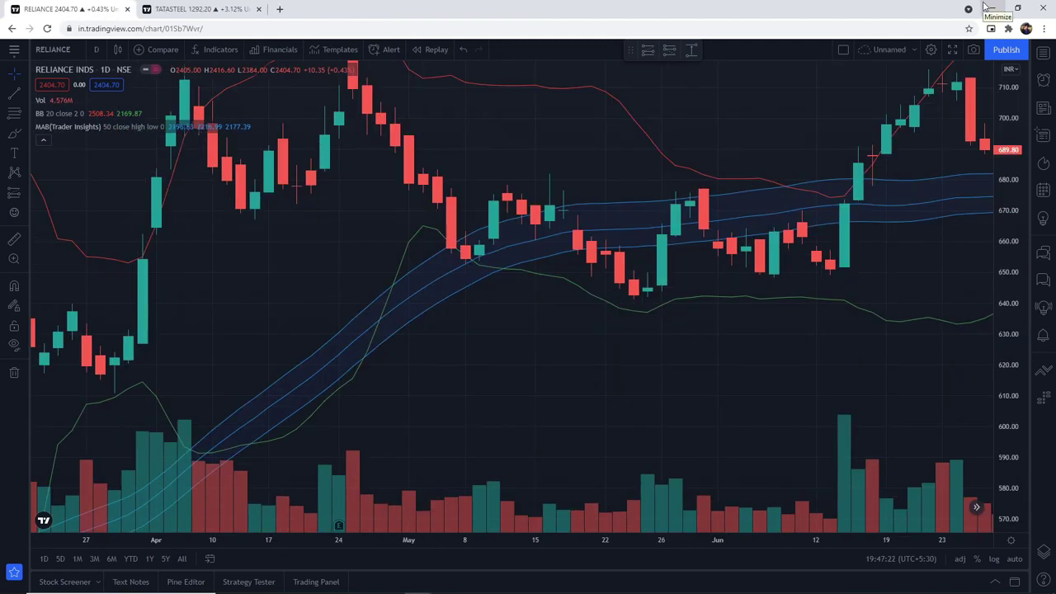
{"action": "scroll", "coordinate": [615, 272], "scroll_direction": "down", "scroll_amount": 3}
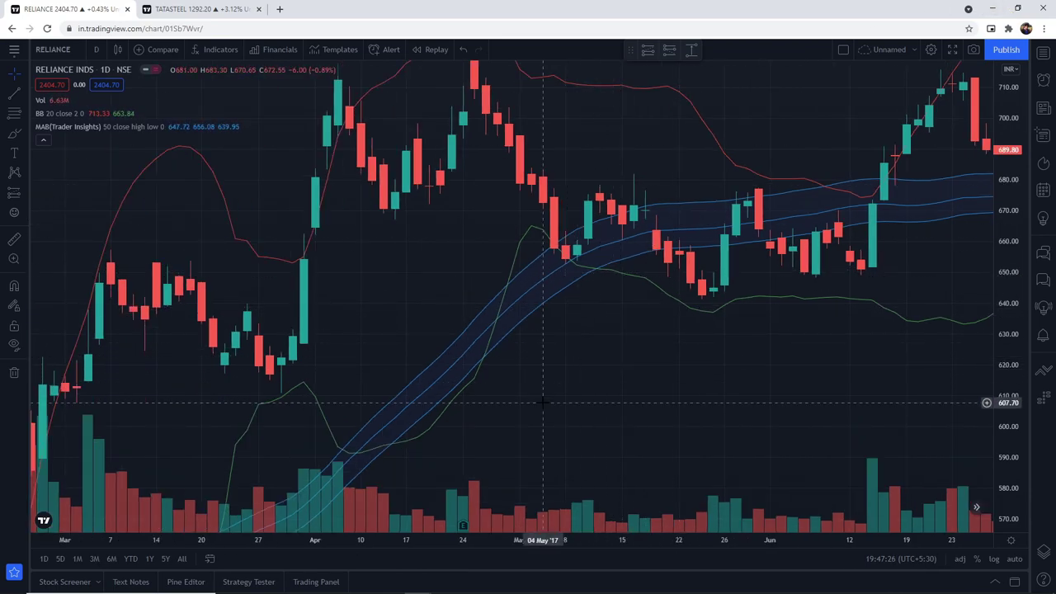
{"action": "left_click_drag", "start_coordinate": [533, 418], "coordinate": [509, 403]}
{"action": "scroll", "coordinate": [509, 403], "scroll_direction": "up", "scroll_amount": 3}
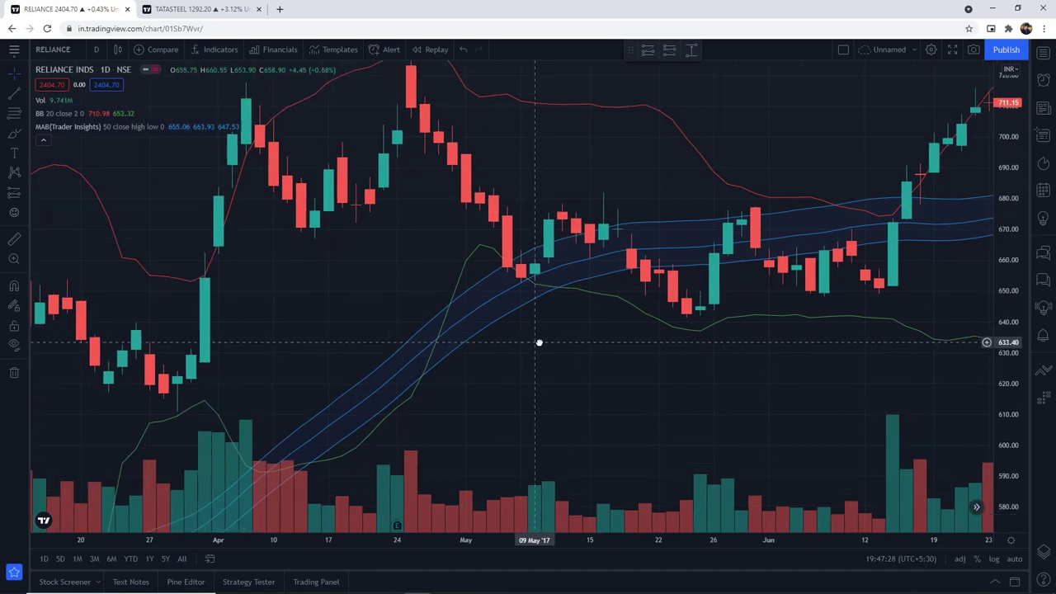
{"action": "scroll", "coordinate": [521, 262], "scroll_direction": "up", "scroll_amount": 2}
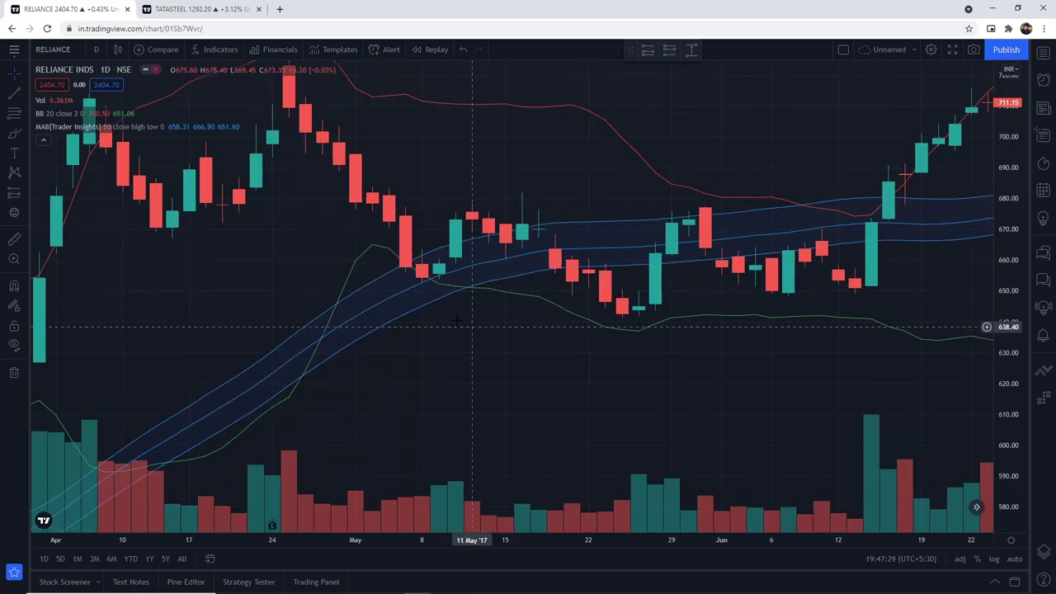
{"action": "left_click", "coordinate": [455, 257]}
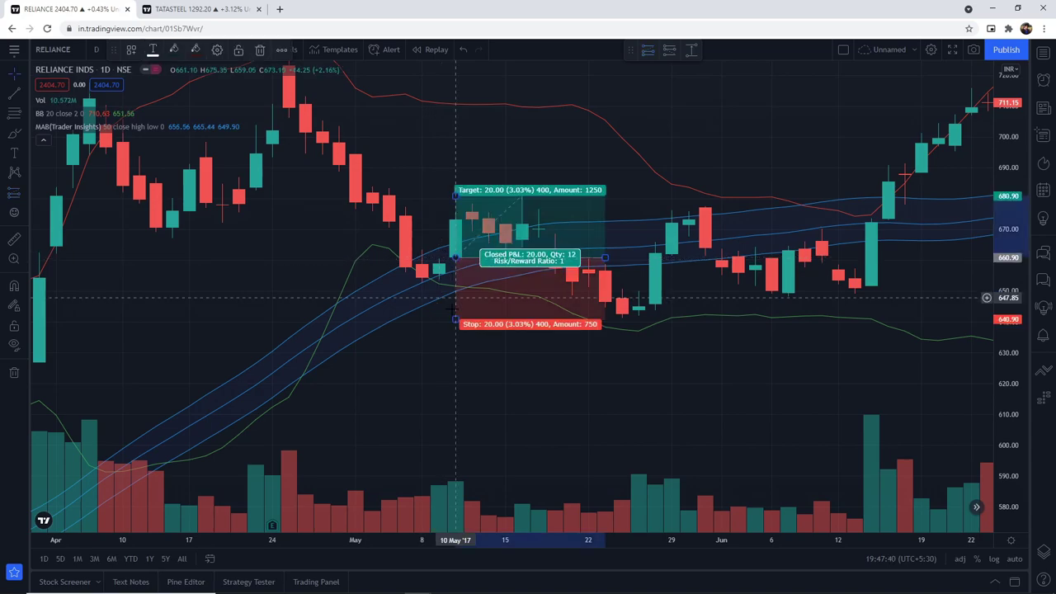
{"action": "left_click_drag", "start_coordinate": [456, 320], "coordinate": [456, 279]}
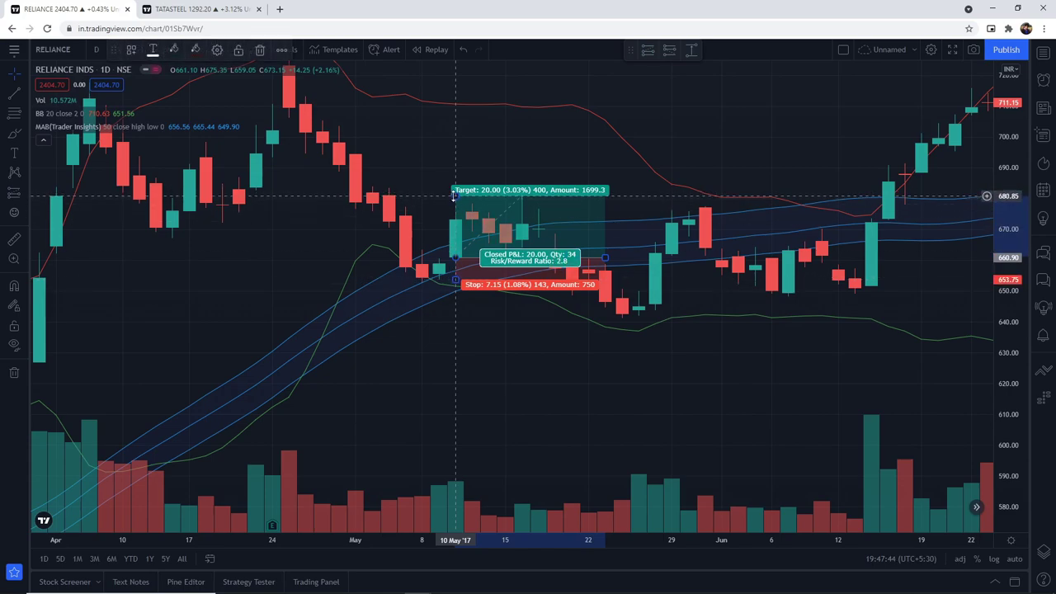
{"action": "left_click_drag", "start_coordinate": [455, 199], "coordinate": [455, 209]}
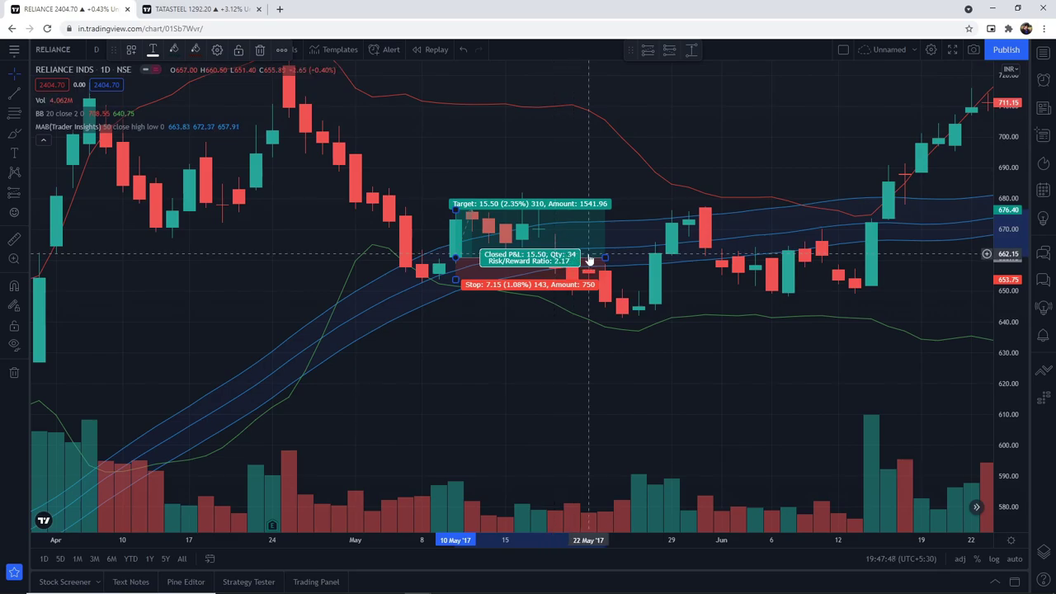
{"action": "left_click_drag", "start_coordinate": [606, 257], "coordinate": [489, 257]}
{"action": "left_click", "coordinate": [555, 198]}
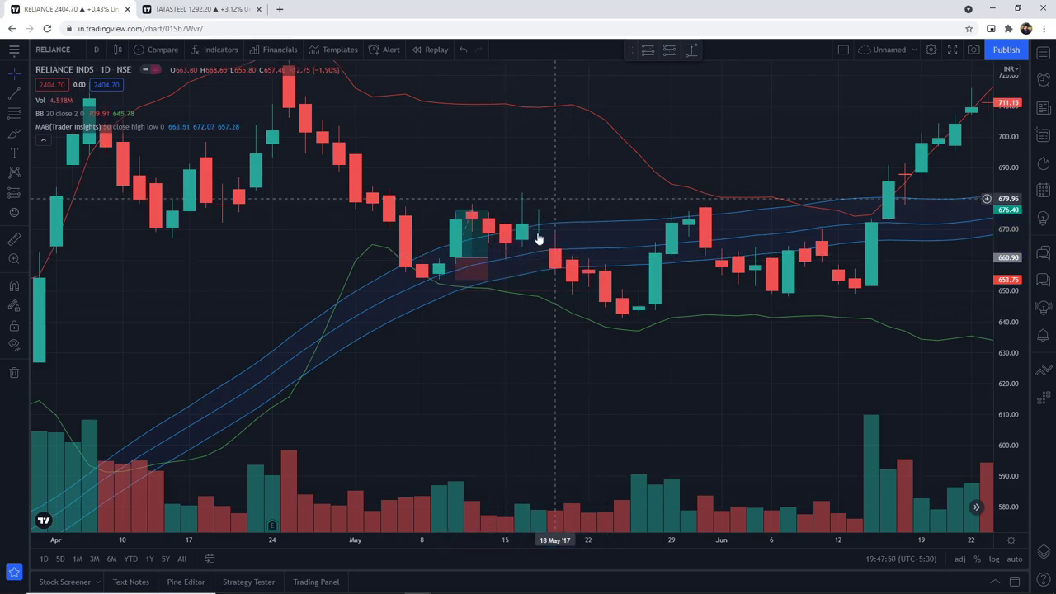
- Examine the candles and lower Bollinger Band around the rising moving average band in late August 2017
{"action": "scroll", "coordinate": [516, 314], "scroll_direction": "down", "scroll_amount": 3}
{"action": "left_click_drag", "start_coordinate": [809, 365], "coordinate": [441, 388]}
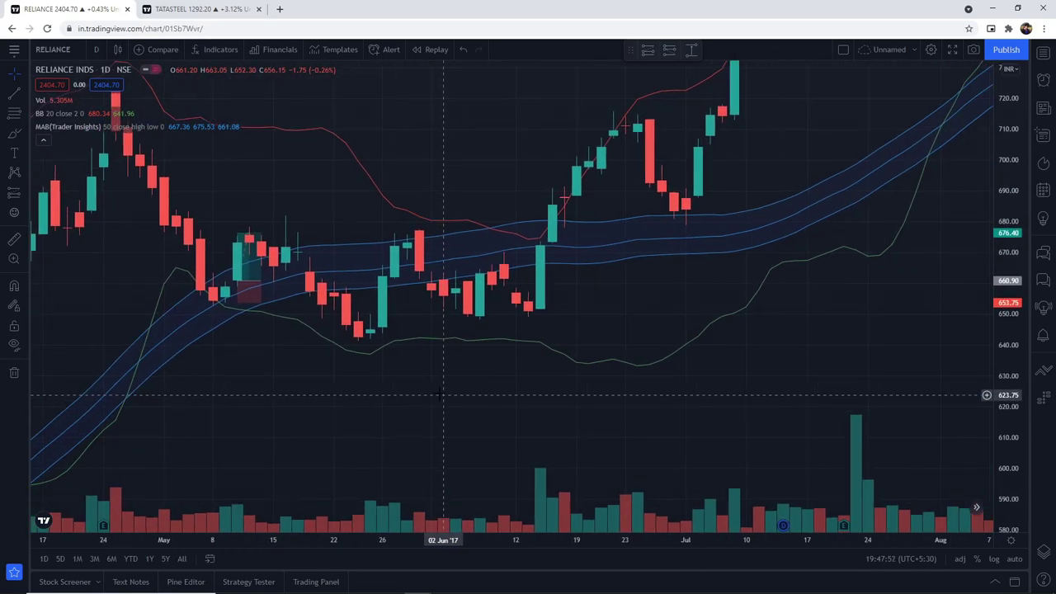
{"action": "left_click_drag", "start_coordinate": [713, 368], "coordinate": [385, 454]}
{"action": "left_click_drag", "start_coordinate": [688, 280], "coordinate": [537, 438]}
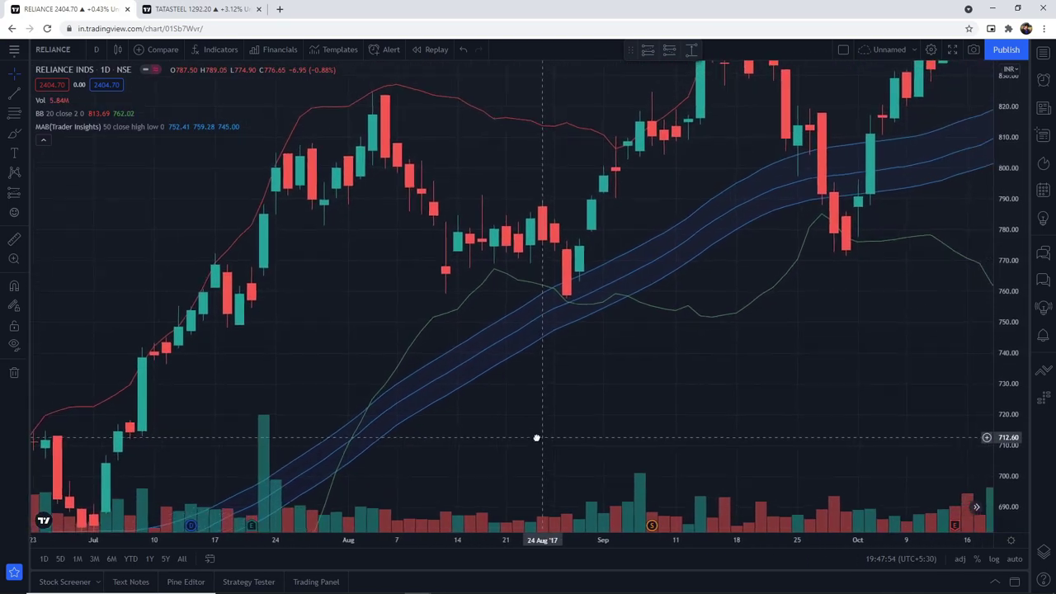
{"action": "scroll", "coordinate": [576, 277], "scroll_direction": "up", "scroll_amount": 2}
{"action": "left_click_drag", "start_coordinate": [519, 351], "coordinate": [580, 390]}
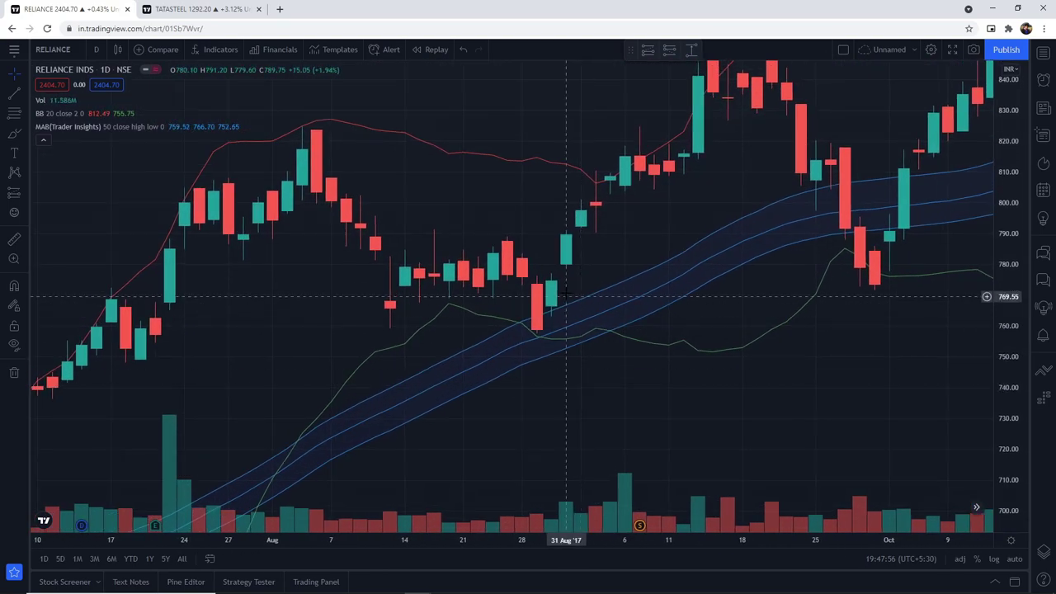
{"action": "scroll", "coordinate": [557, 307], "scroll_direction": "up", "scroll_amount": 2}
{"action": "left_click_drag", "start_coordinate": [566, 256], "coordinate": [622, 184]}
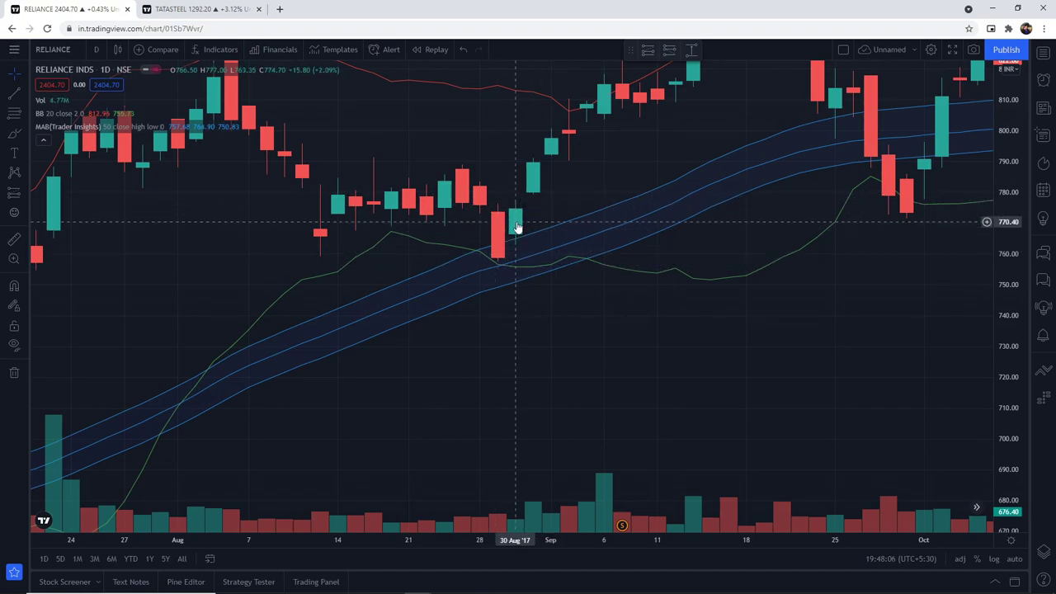
- Try a long position on the 31 August 2017 candle with entry at about 777.20, and delete it
{"action": "left_click", "coordinate": [647, 52]}
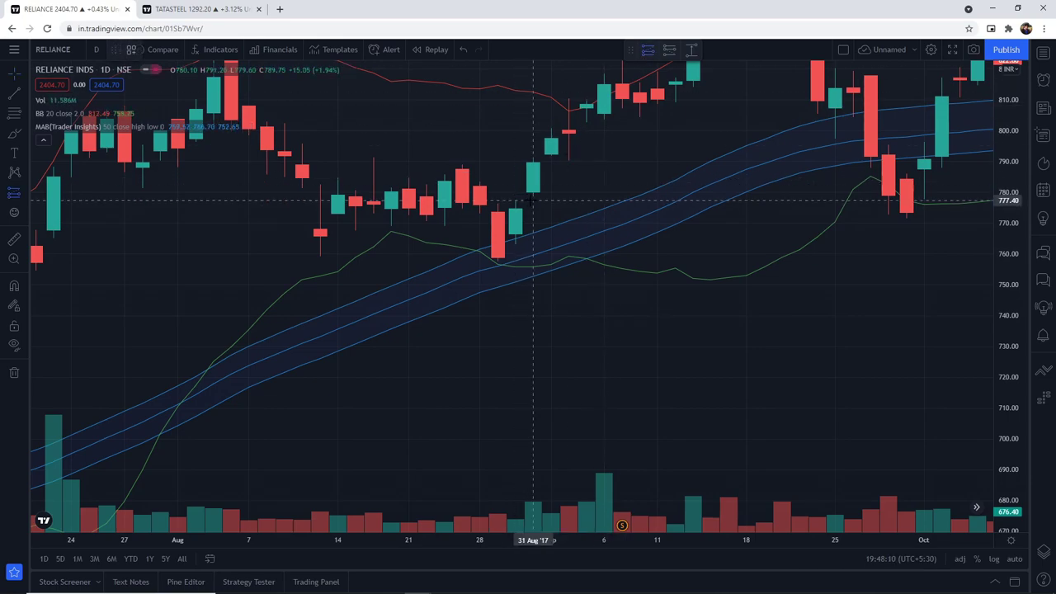
{"action": "left_click", "coordinate": [533, 200]}
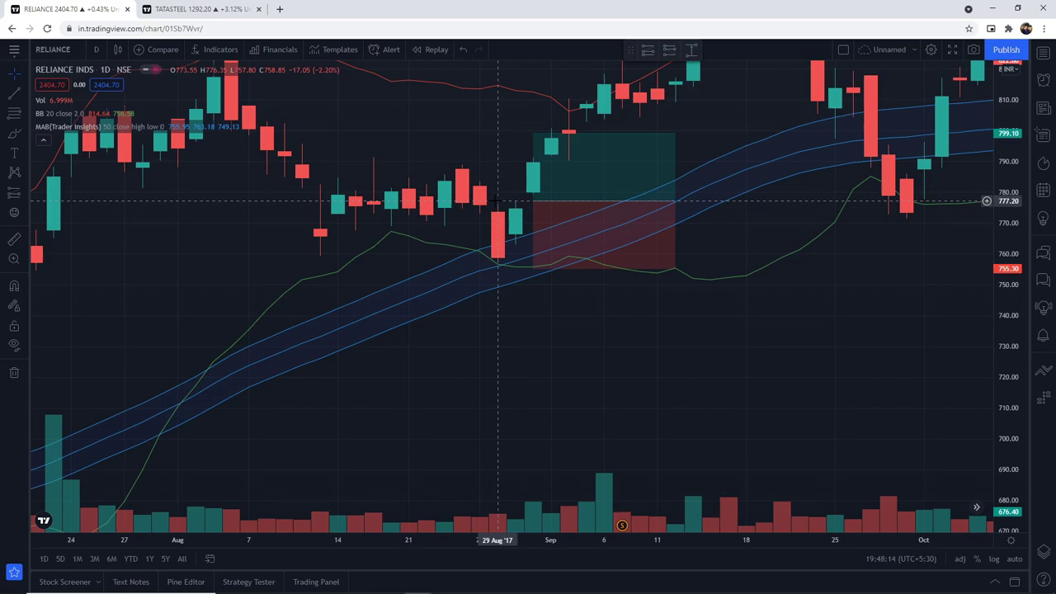
{"action": "left_click", "coordinate": [543, 221]}
{"action": "key", "text": "Delete"}
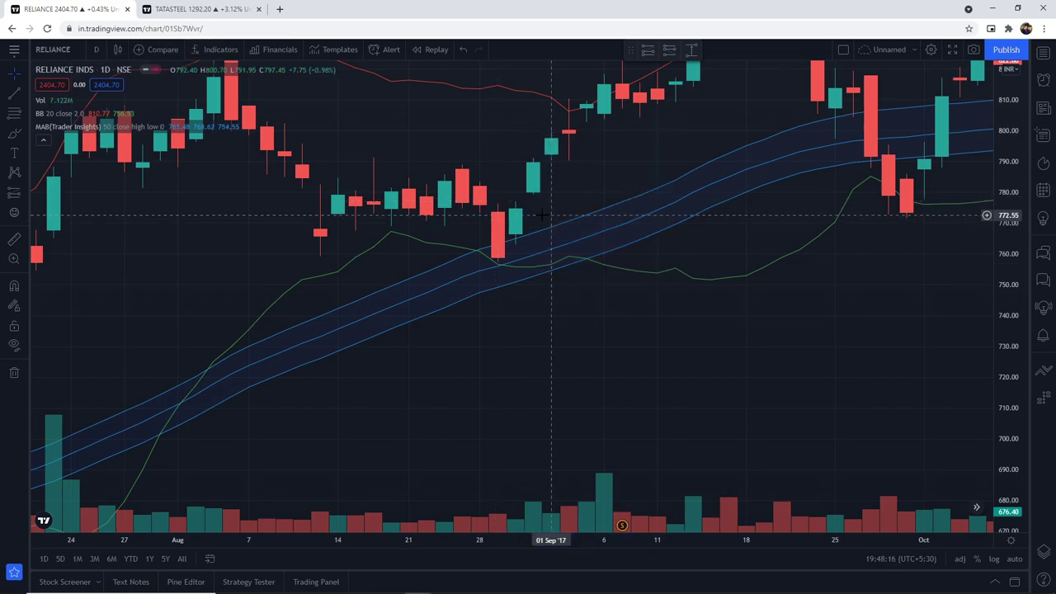
- Place a long position from 15 to 27 November 2017 with entry 886.75, stop 864.60 and target 931.70
{"action": "left_click_drag", "start_coordinate": [589, 291], "coordinate": [446, 361]}
{"action": "scroll", "coordinate": [448, 359], "scroll_direction": "down", "scroll_amount": 4}
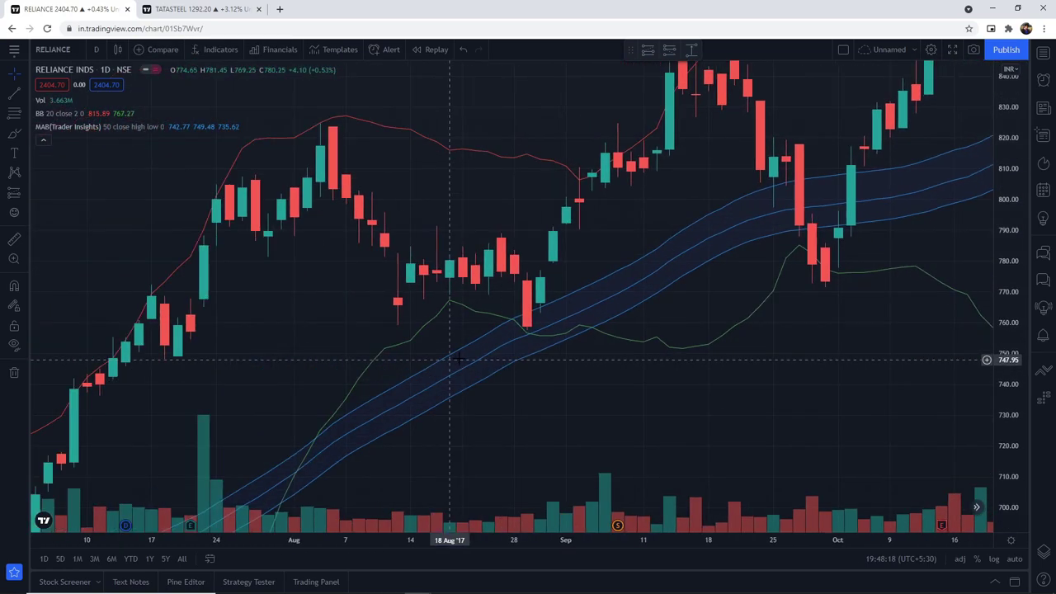
{"action": "left_click_drag", "start_coordinate": [788, 328], "coordinate": [310, 428]}
{"action": "left_click_drag", "start_coordinate": [718, 187], "coordinate": [590, 342]}
{"action": "scroll", "coordinate": [577, 330], "scroll_direction": "up", "scroll_amount": 3}
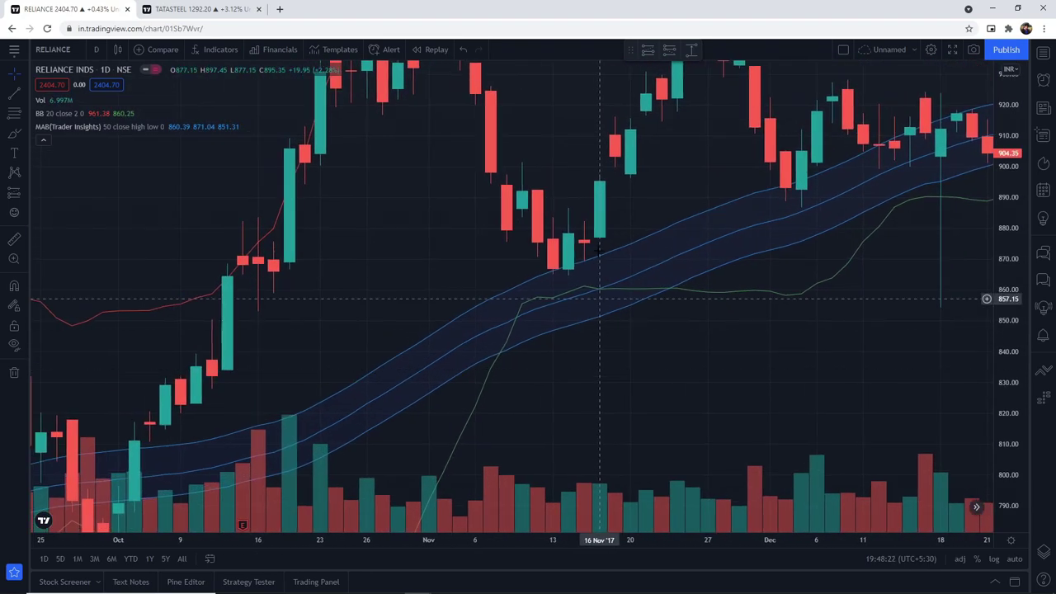
{"action": "scroll", "coordinate": [632, 196], "scroll_direction": "up", "scroll_amount": 1}
{"action": "scroll", "coordinate": [552, 354], "scroll_direction": "up", "scroll_amount": 1}
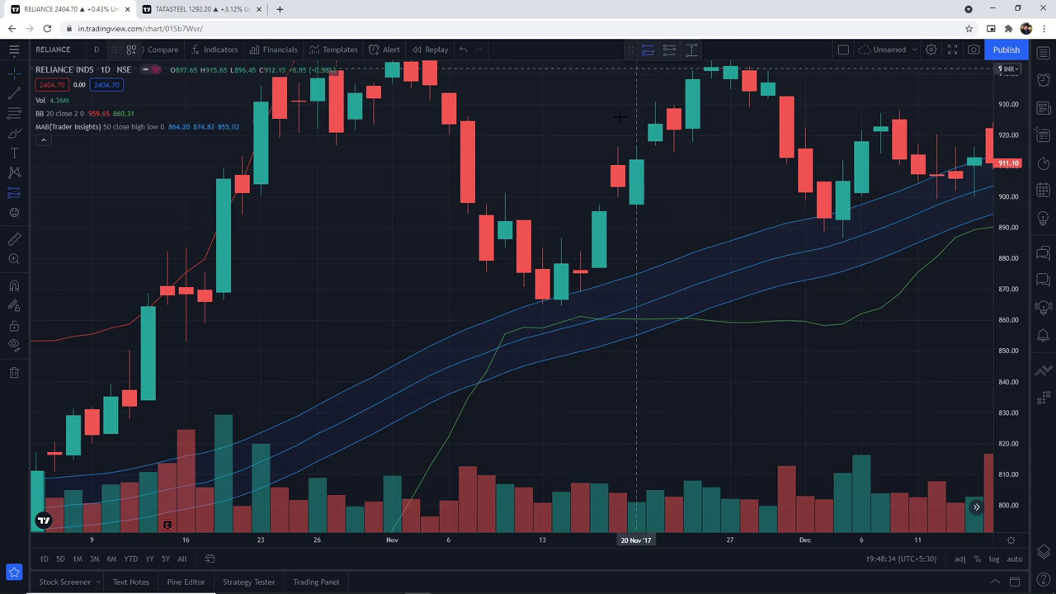
{"action": "left_click", "coordinate": [587, 236]}
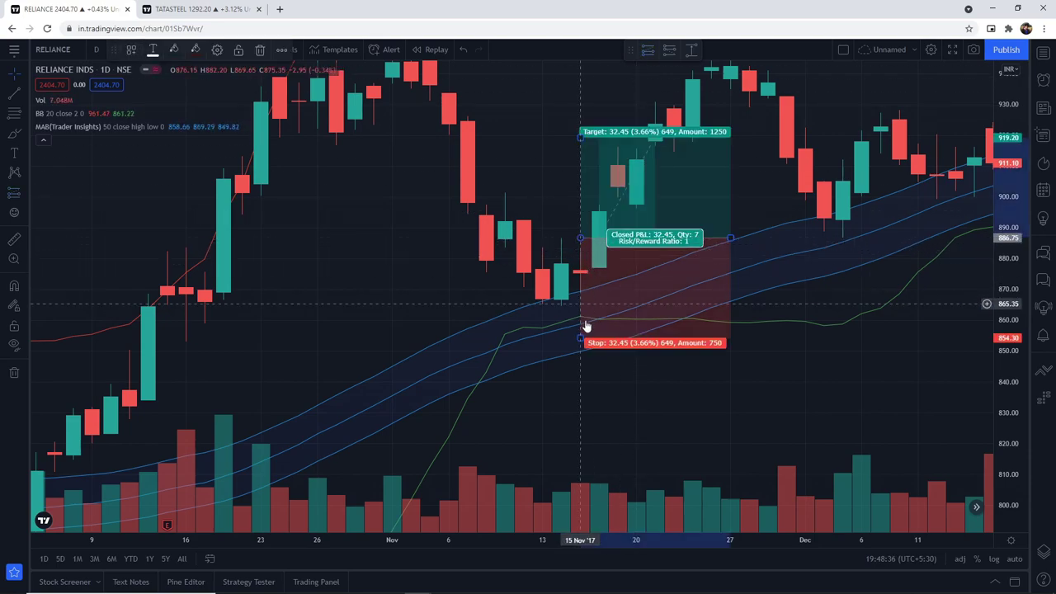
{"action": "left_click_drag", "start_coordinate": [581, 338], "coordinate": [583, 306]}
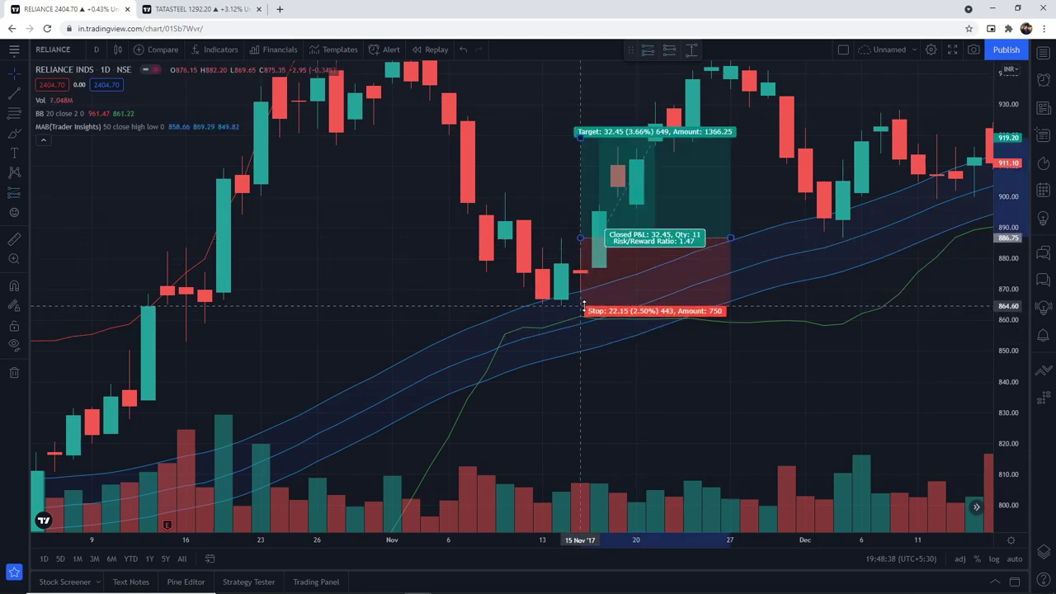
{"action": "left_click_drag", "start_coordinate": [750, 208], "coordinate": [667, 316]}
{"action": "left_click_drag", "start_coordinate": [499, 245], "coordinate": [502, 208]}
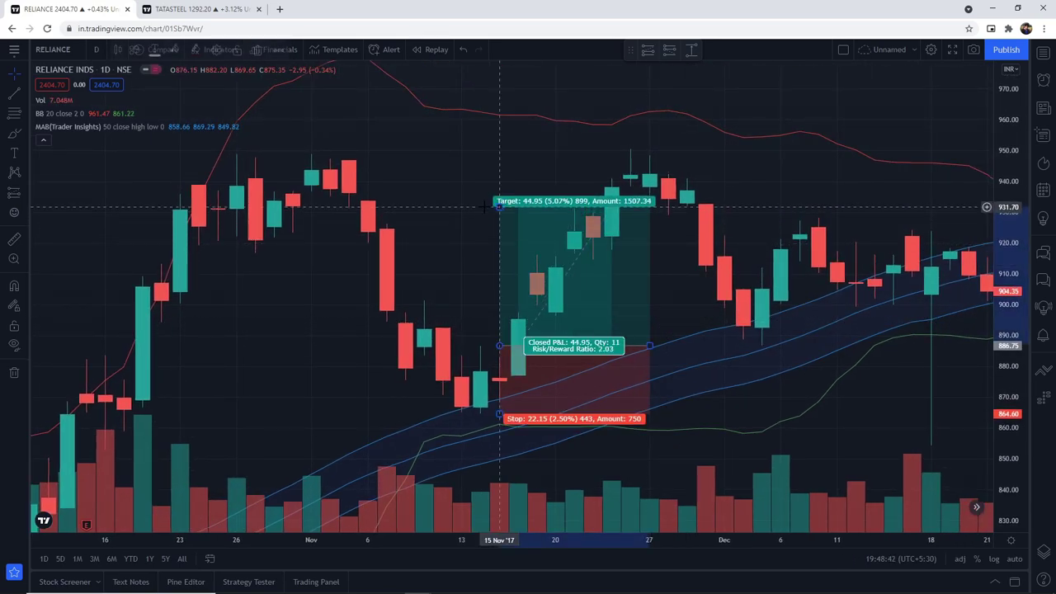
{"action": "left_click", "coordinate": [479, 213]}
- Examine the late May 2018 candles around the moving average band and the lower Bollinger Band
{"action": "scroll", "coordinate": [854, 385], "scroll_direction": "down", "scroll_amount": 2}
{"action": "mouse_move", "coordinate": [867, 415]}
{"action": "left_mouse_down"}
{"action": "mouse_move", "coordinate": [429, 342]}
{"action": "mouse_move", "coordinate": [484, 332]}
{"action": "mouse_move", "coordinate": [647, 389]}
{"action": "mouse_move", "coordinate": [657, 410]}
{"action": "left_mouse_up"}
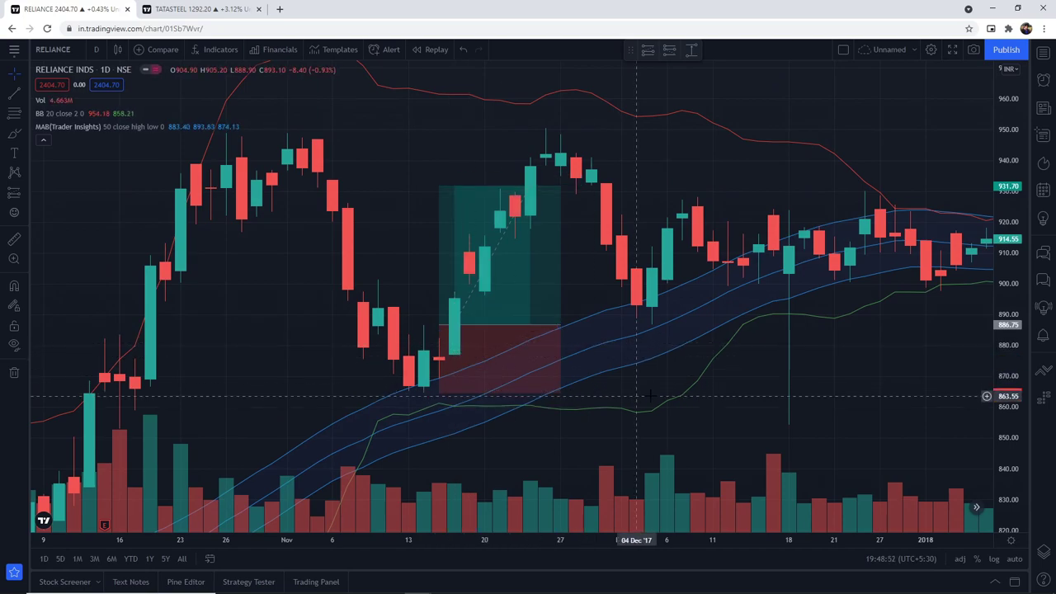
{"action": "left_click_drag", "start_coordinate": [703, 400], "coordinate": [665, 380]}
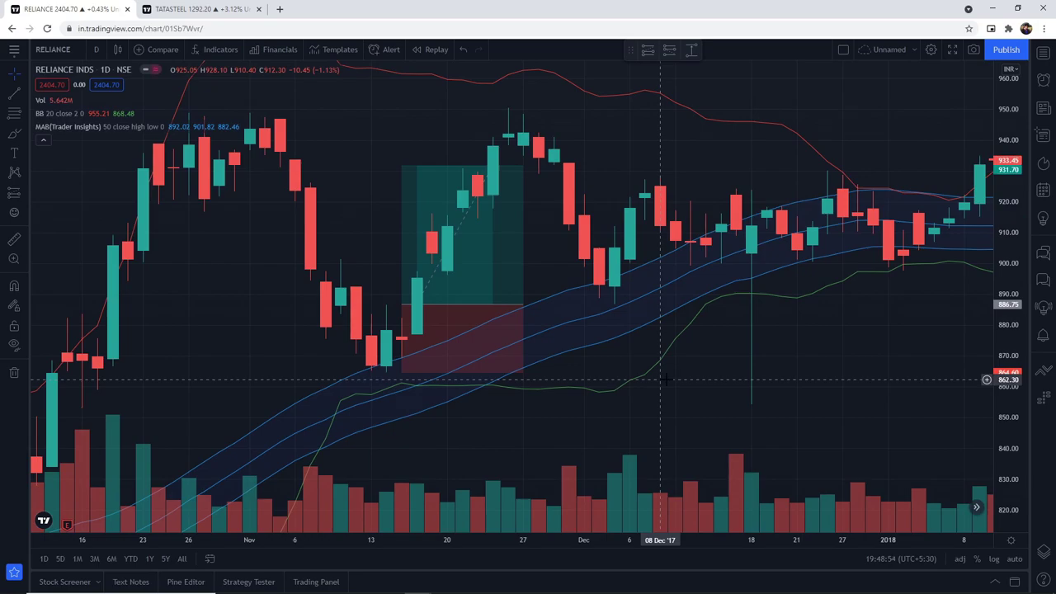
{"action": "left_click_drag", "start_coordinate": [834, 353], "coordinate": [453, 377]}
{"action": "left_click_drag", "start_coordinate": [500, 342], "coordinate": [228, 355]}
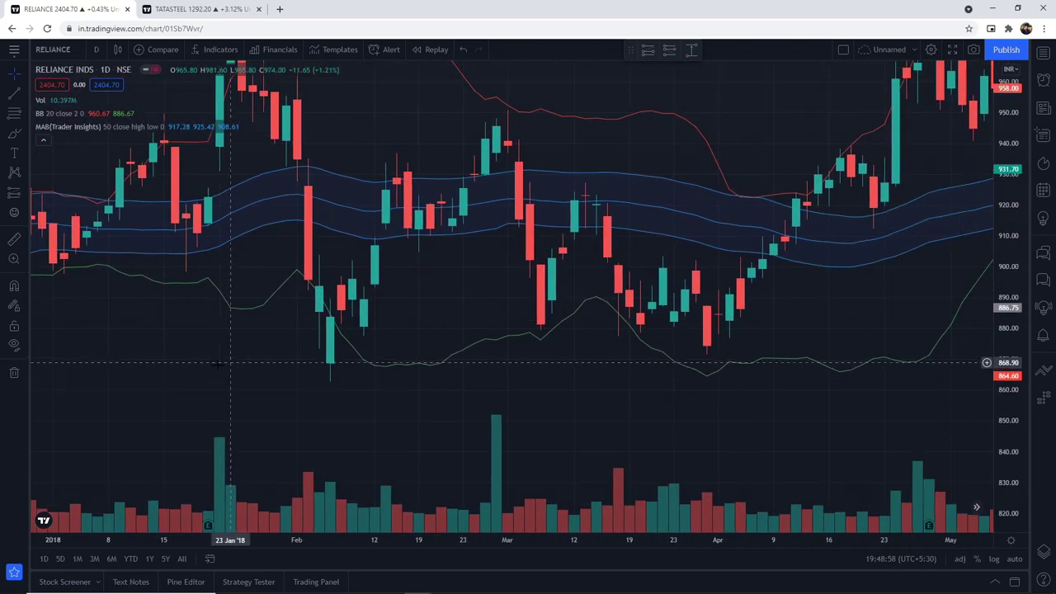
{"action": "left_click_drag", "start_coordinate": [860, 290], "coordinate": [330, 363]}
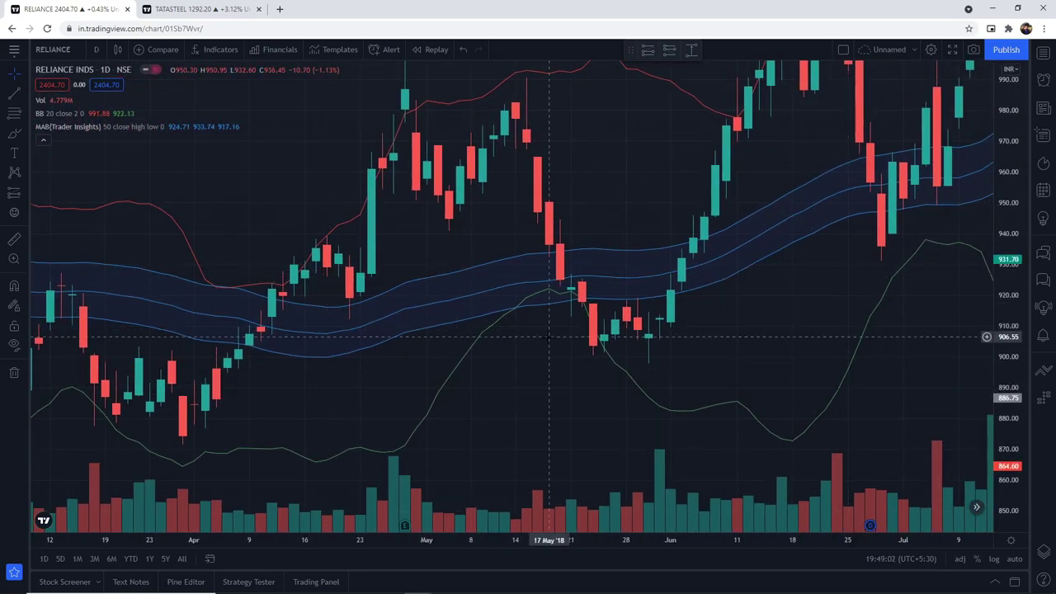
{"action": "scroll", "coordinate": [535, 345], "scroll_direction": "up", "scroll_amount": 3}
{"action": "left_click_drag", "start_coordinate": [446, 384], "coordinate": [612, 393]}
{"action": "scroll", "coordinate": [584, 343], "scroll_direction": "up", "scroll_amount": 2}
{"action": "scroll", "coordinate": [594, 367], "scroll_direction": "down", "scroll_amount": 3}
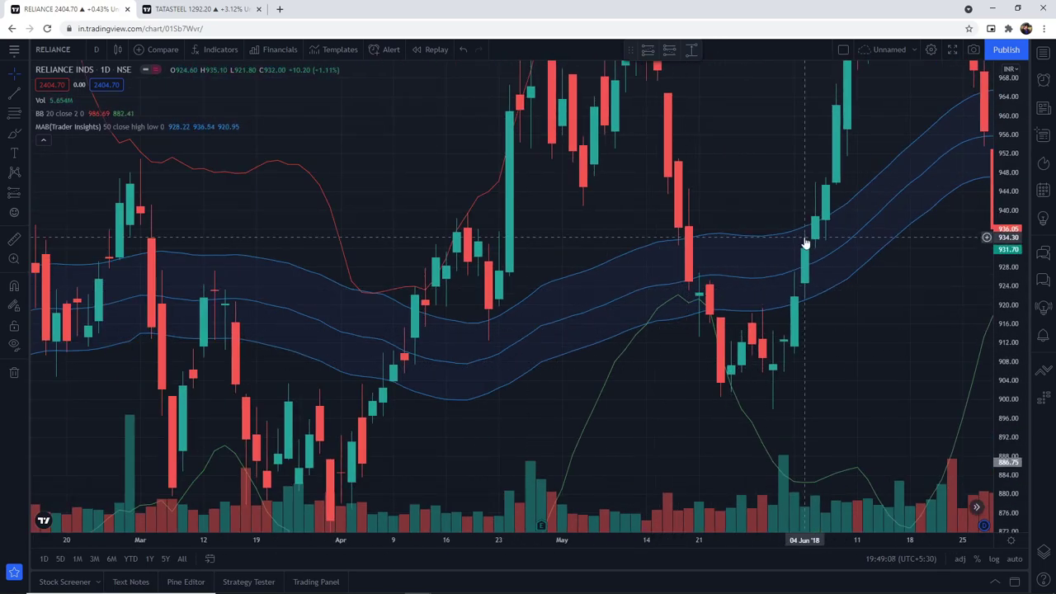
{"action": "scroll", "coordinate": [718, 281], "scroll_direction": "up", "scroll_amount": 1}
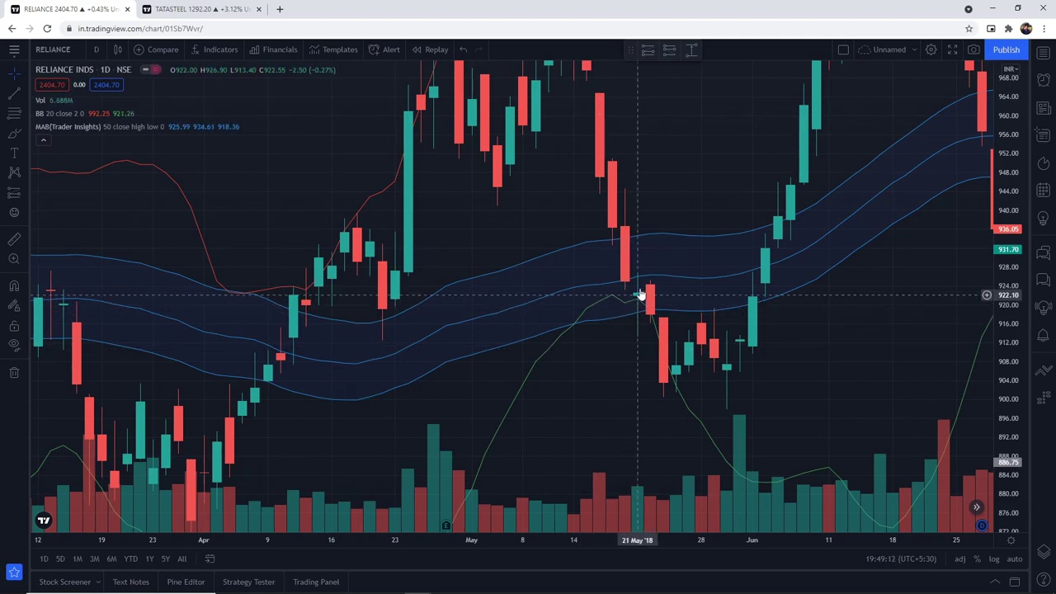
{"action": "scroll", "coordinate": [642, 311], "scroll_direction": "up", "scroll_amount": 1}
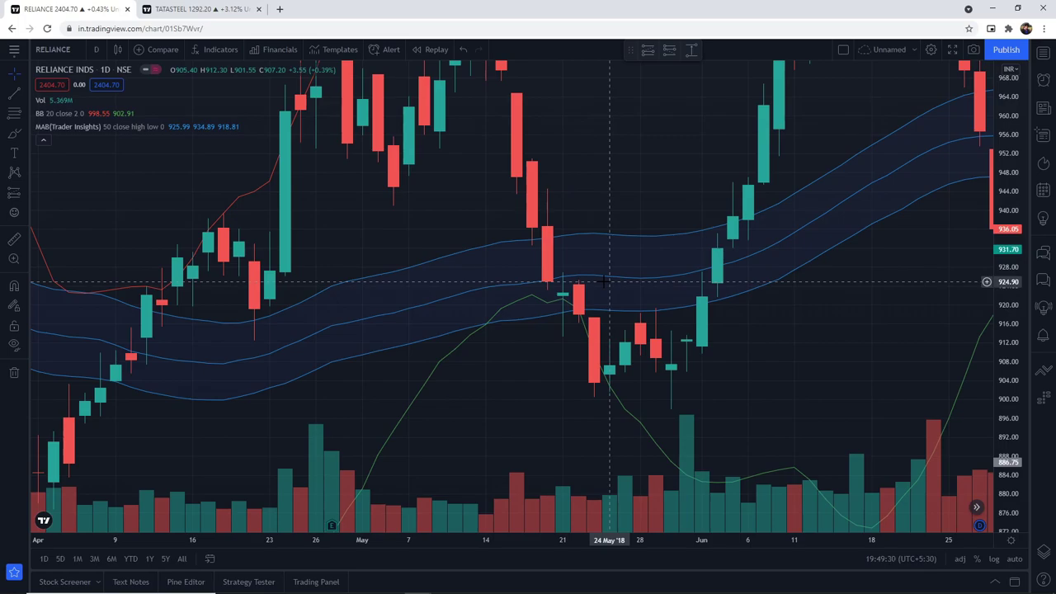
- Place a long position from 25 September to early October 2018 with entry 1228.20, stop 1193.00 and target 1299.20
{"action": "left_click_drag", "start_coordinate": [888, 311], "coordinate": [487, 364]}
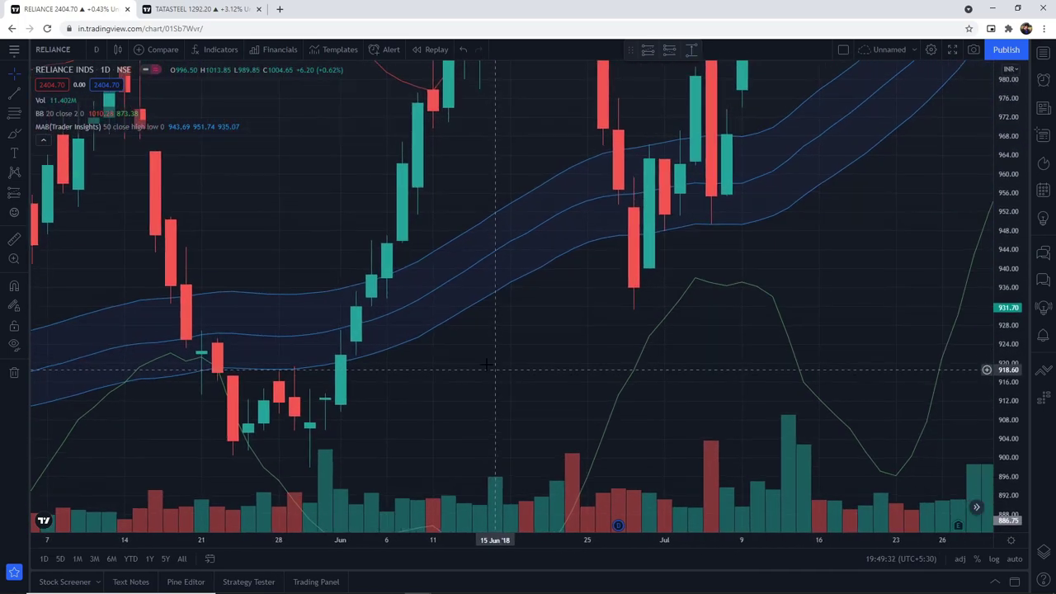
{"action": "scroll", "coordinate": [698, 325], "scroll_direction": "down", "scroll_amount": 4}
{"action": "left_click_drag", "start_coordinate": [875, 269], "coordinate": [391, 455]}
{"action": "left_click_drag", "start_coordinate": [671, 227], "coordinate": [520, 477]}
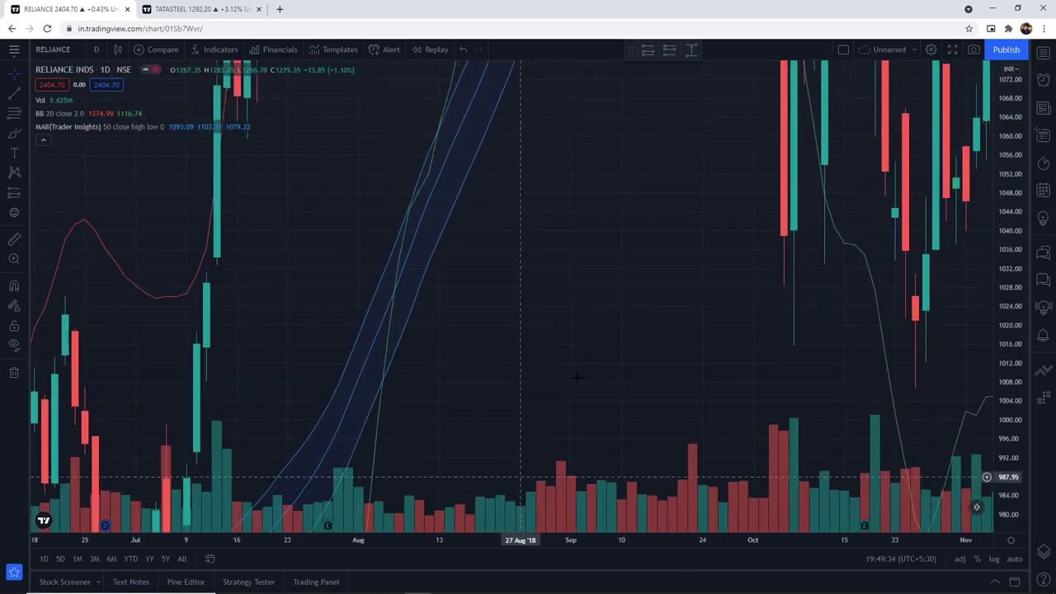
{"action": "scroll", "coordinate": [554, 412], "scroll_direction": "right", "scroll_amount": 5}
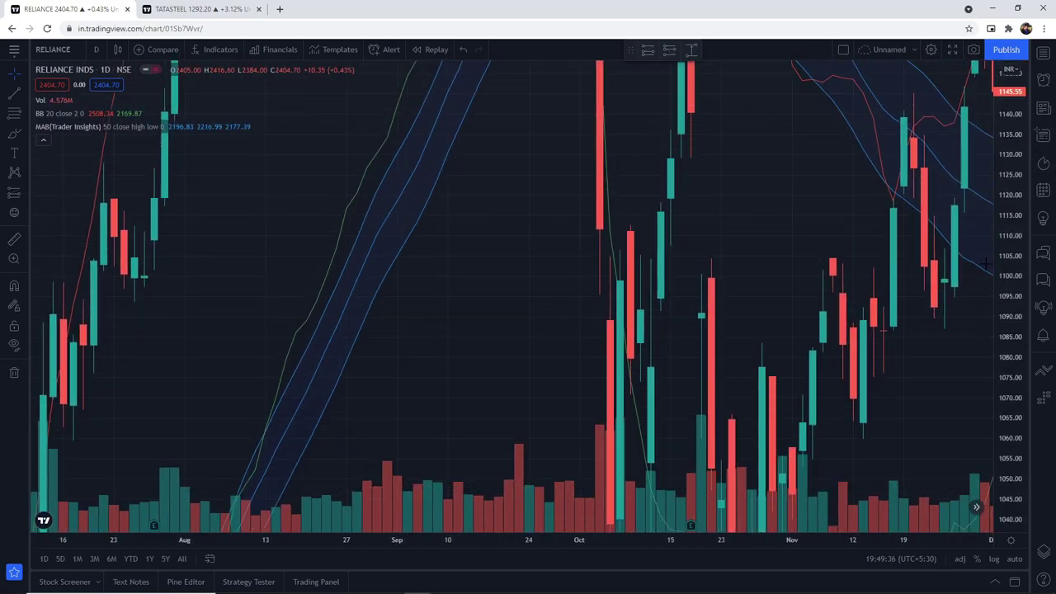
{"action": "left_click_drag", "start_coordinate": [1006, 241], "coordinate": [1004, 495]}
{"action": "left_click_drag", "start_coordinate": [532, 292], "coordinate": [519, 419]}
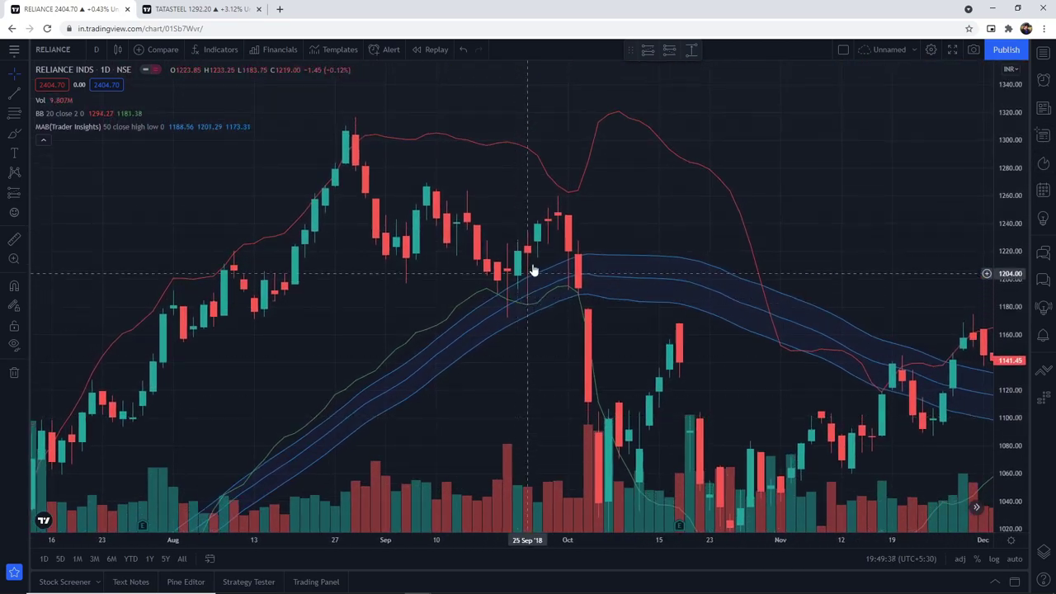
{"action": "scroll", "coordinate": [533, 271], "scroll_direction": "up", "scroll_amount": 5}
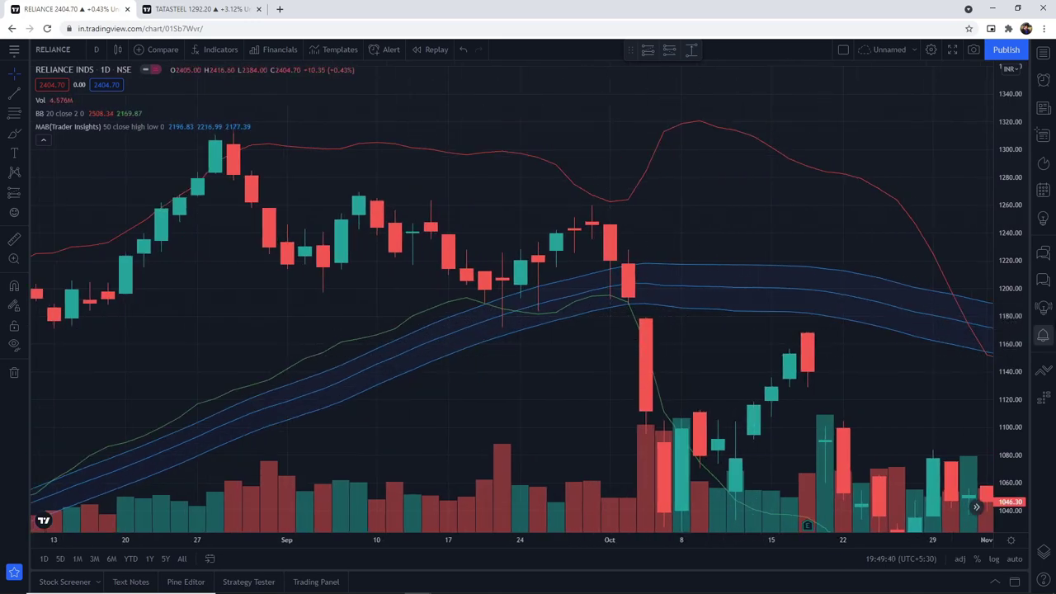
{"action": "left_click_drag", "start_coordinate": [1003, 278], "coordinate": [1003, 248]}
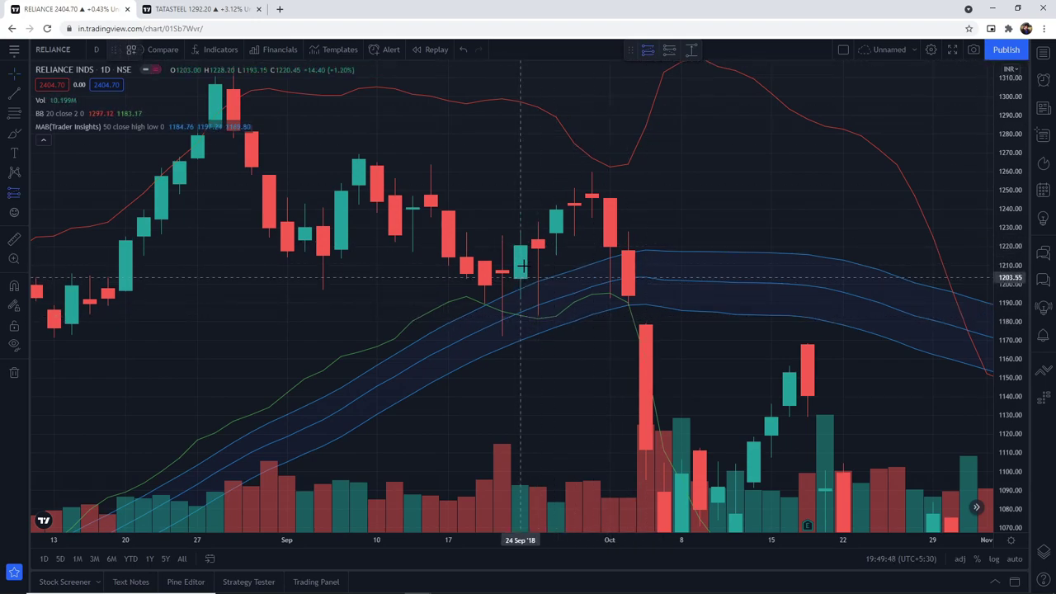
{"action": "left_click", "coordinate": [538, 231]}
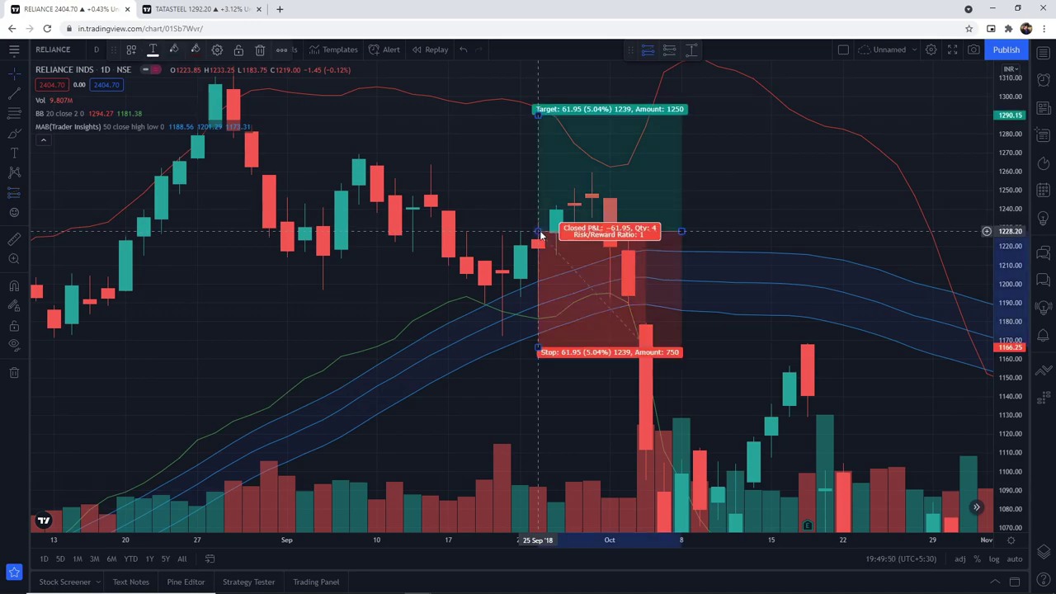
{"action": "left_click_drag", "start_coordinate": [538, 350], "coordinate": [538, 302]}
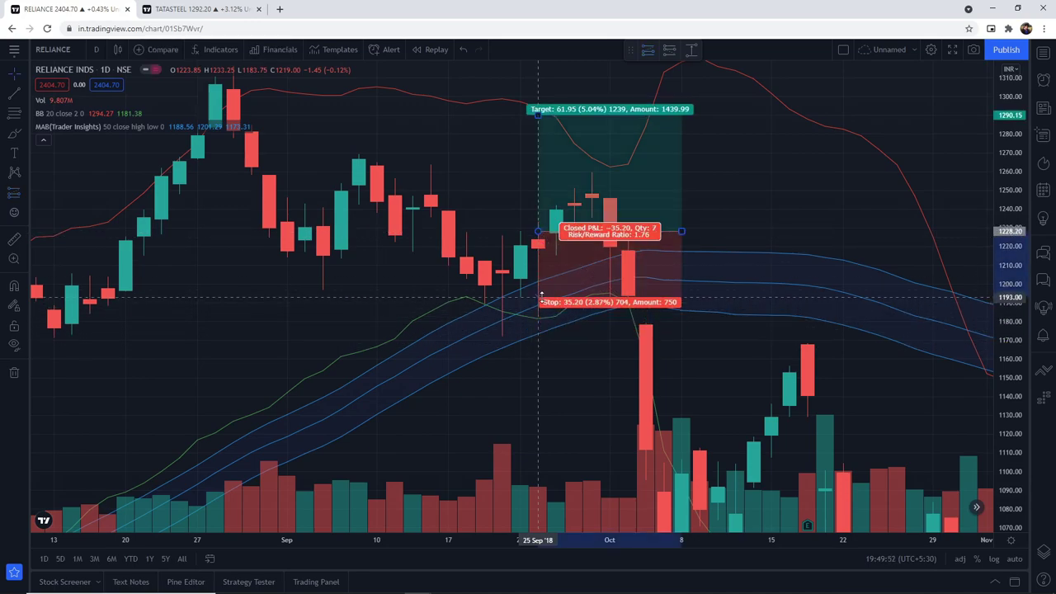
{"action": "left_click_drag", "start_coordinate": [537, 117], "coordinate": [538, 97]}
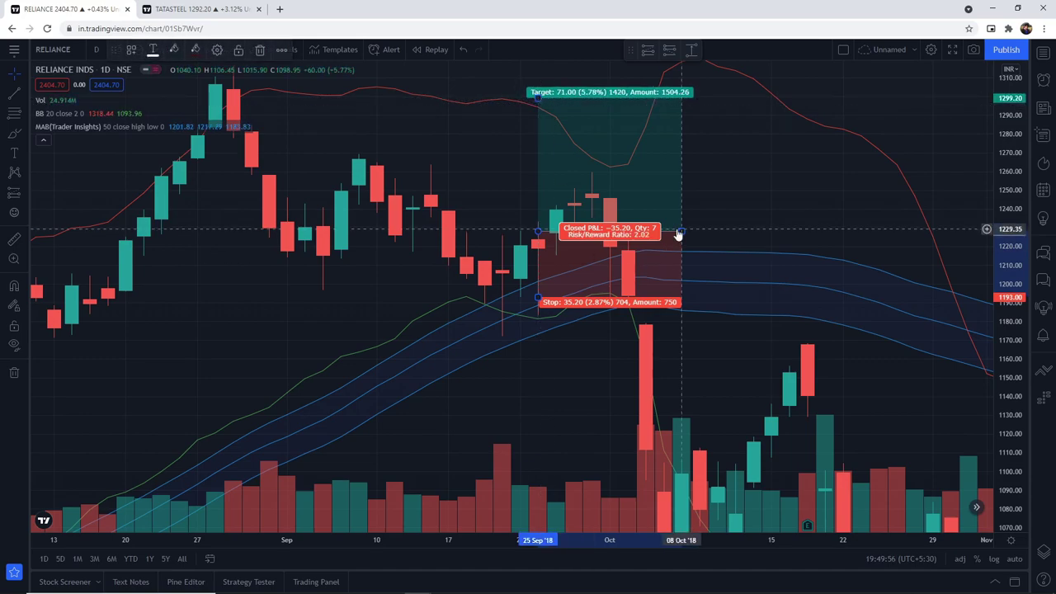
{"action": "left_click_drag", "start_coordinate": [681, 230], "coordinate": [636, 236]}
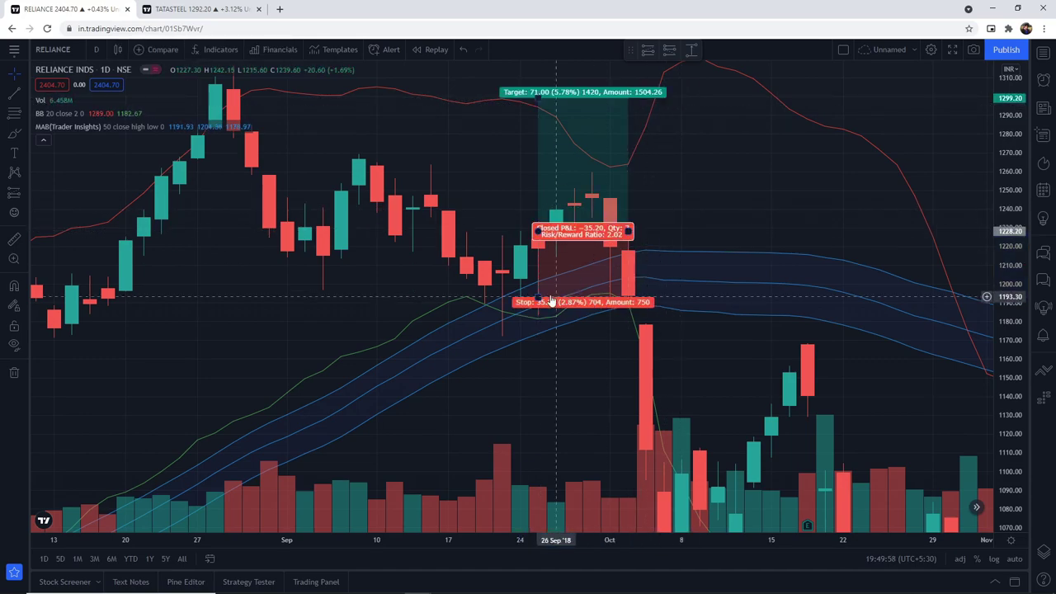
{"action": "left_click", "coordinate": [532, 312]}
- Place a short position on the 21 November 2018 candle with entry 1119.05, stop 1145.20 and target 1066.25
{"action": "scroll", "coordinate": [586, 363], "scroll_direction": "down", "scroll_amount": 2}
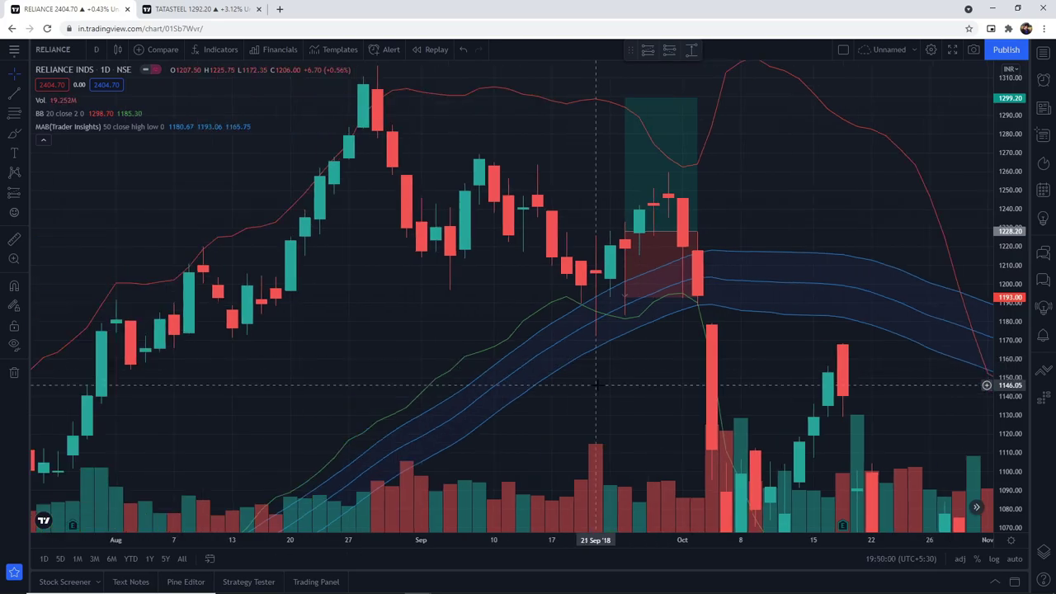
{"action": "left_click_drag", "start_coordinate": [597, 384], "coordinate": [314, 281]}
{"action": "left_click_drag", "start_coordinate": [668, 336], "coordinate": [432, 291]}
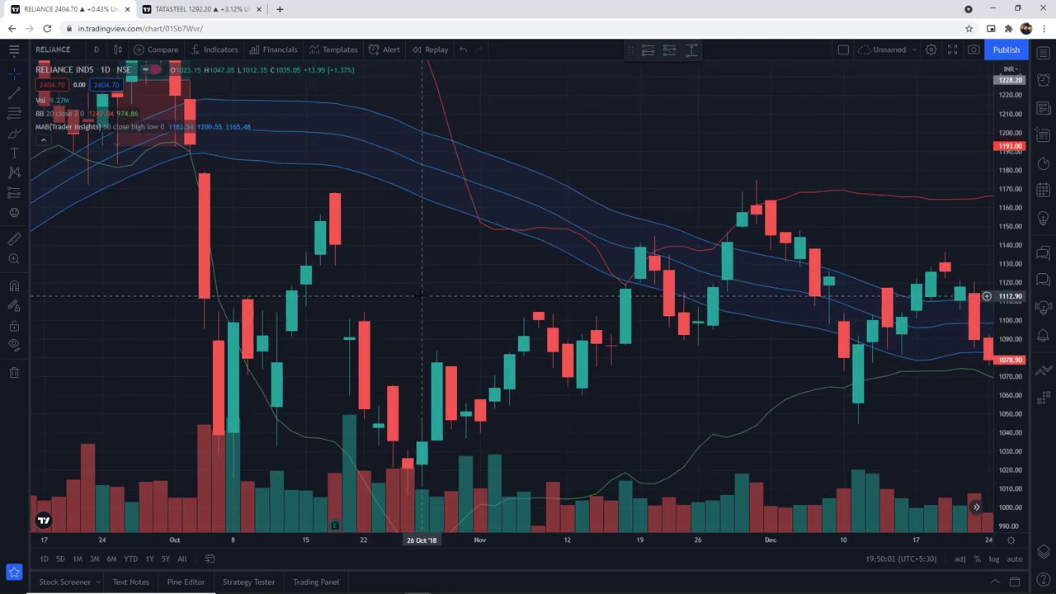
{"action": "left_click_drag", "start_coordinate": [633, 320], "coordinate": [589, 325]}
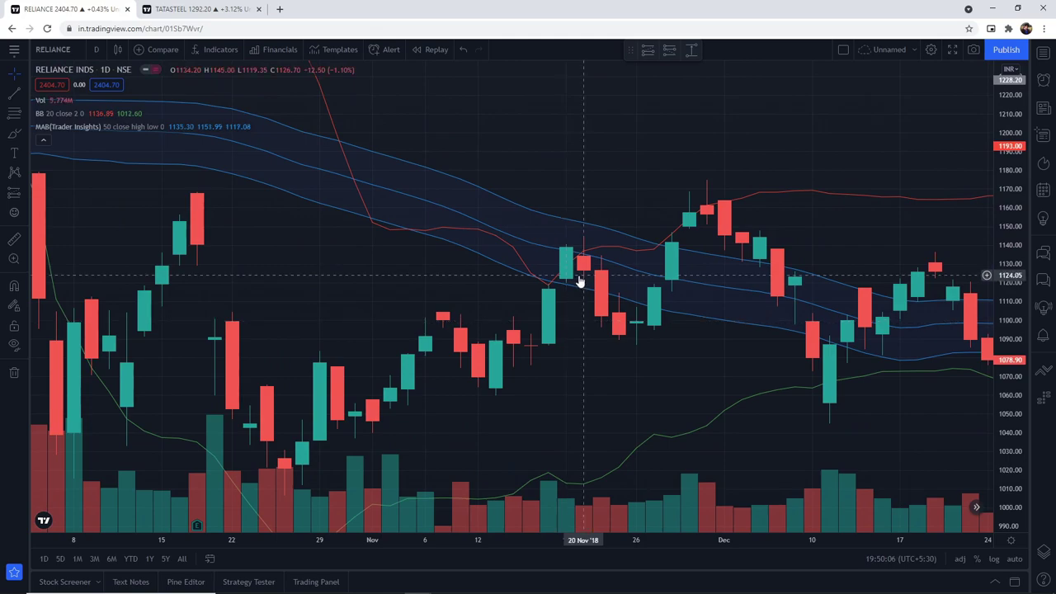
{"action": "left_click_drag", "start_coordinate": [553, 281], "coordinate": [532, 328]}
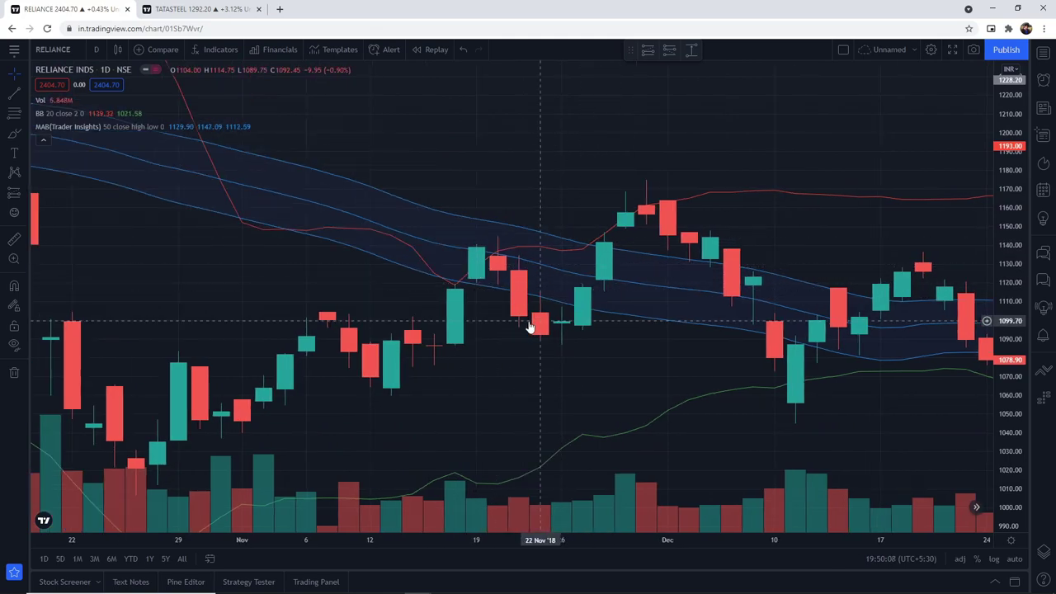
{"action": "scroll", "coordinate": [532, 327], "scroll_direction": "down", "scroll_amount": 1}
{"action": "scroll", "coordinate": [570, 272], "scroll_direction": "down", "scroll_amount": 1}
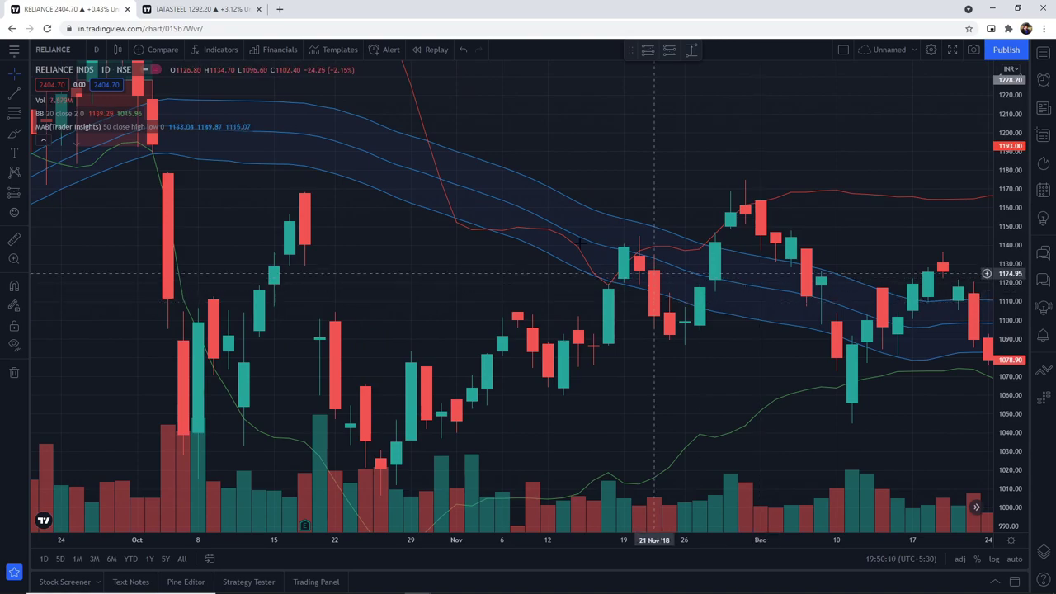
{"action": "scroll", "coordinate": [586, 245], "scroll_direction": "up", "scroll_amount": 1}
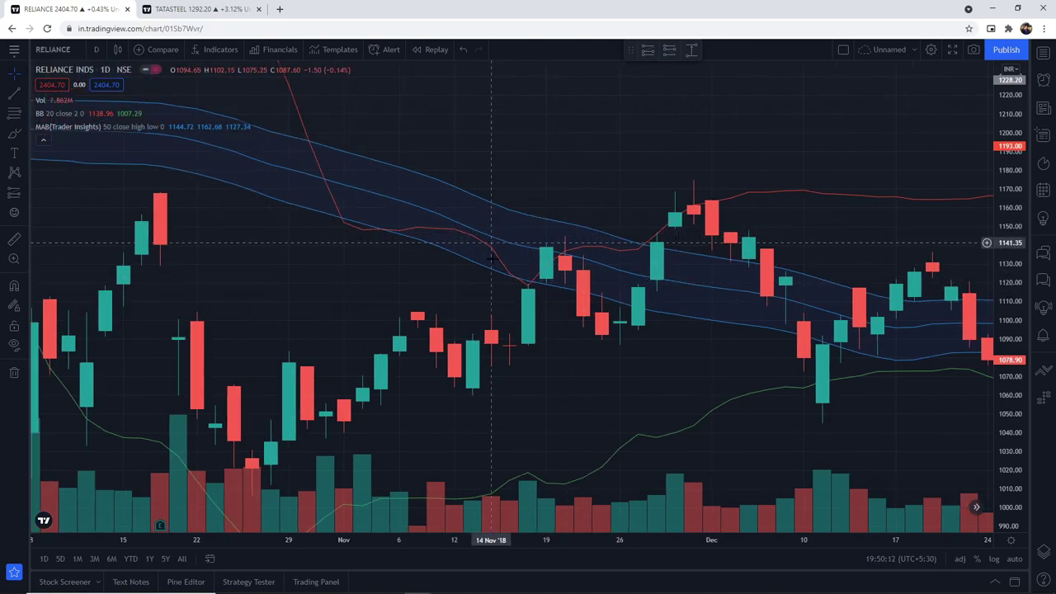
{"action": "scroll", "coordinate": [602, 303], "scroll_direction": "up", "scroll_amount": 1}
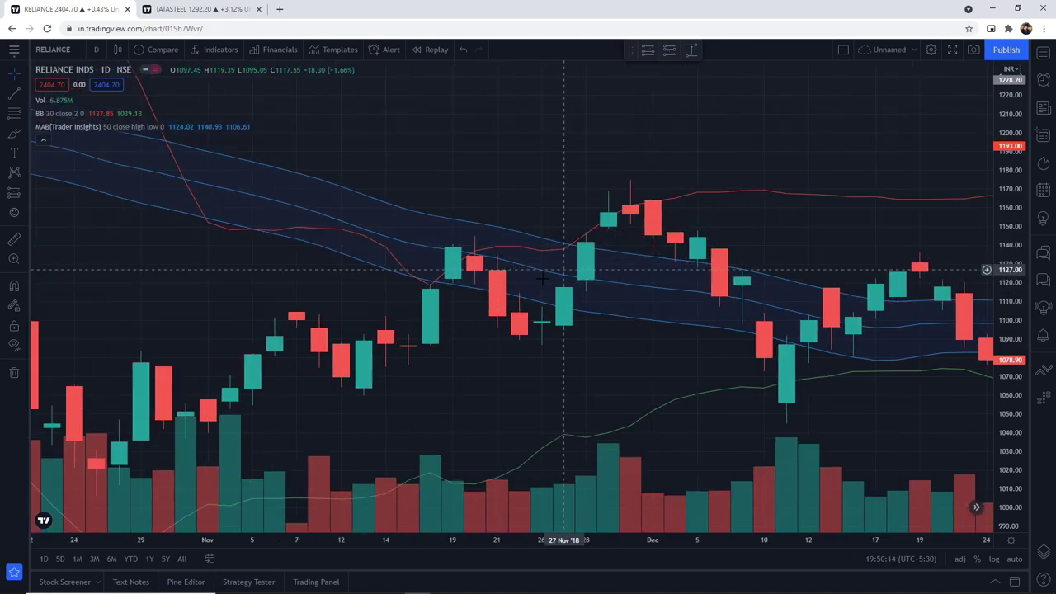
{"action": "left_click", "coordinate": [669, 51]}
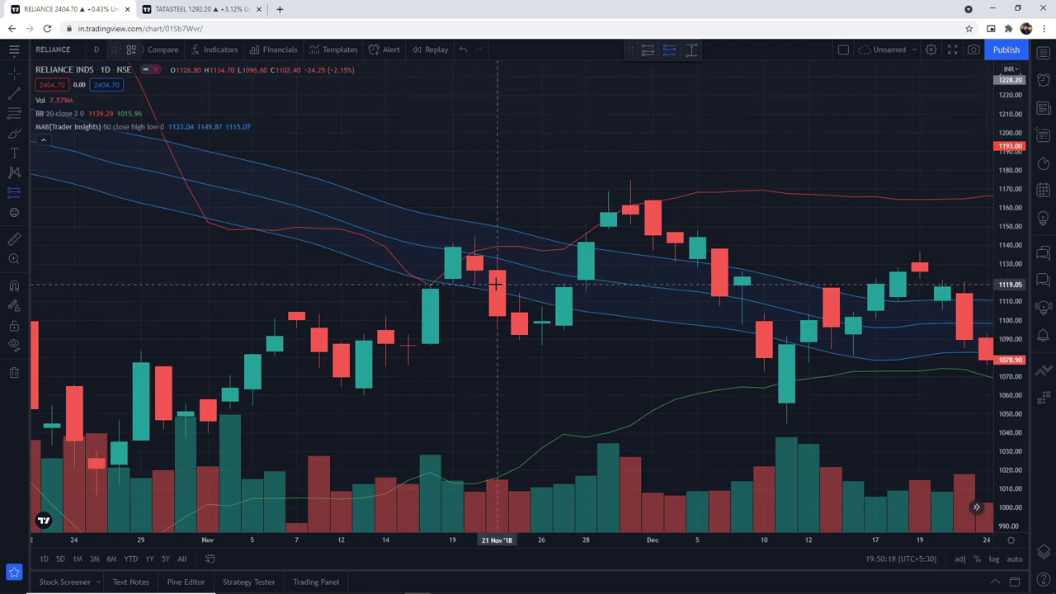
{"action": "left_click", "coordinate": [496, 284]}
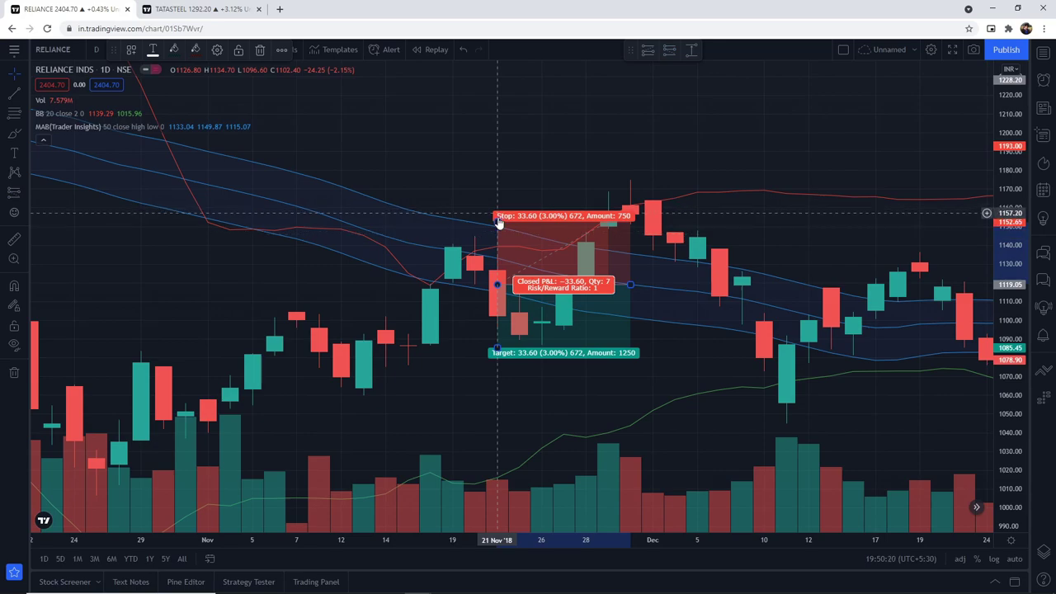
{"action": "left_click_drag", "start_coordinate": [497, 221], "coordinate": [489, 239]}
{"action": "left_click_drag", "start_coordinate": [496, 347], "coordinate": [505, 382]}
- Scan the candles from December 2018 to July 2019 against the moving average band and Bollinger Bands for the next setup
{"action": "scroll", "coordinate": [677, 363], "scroll_direction": "down", "scroll_amount": 3}
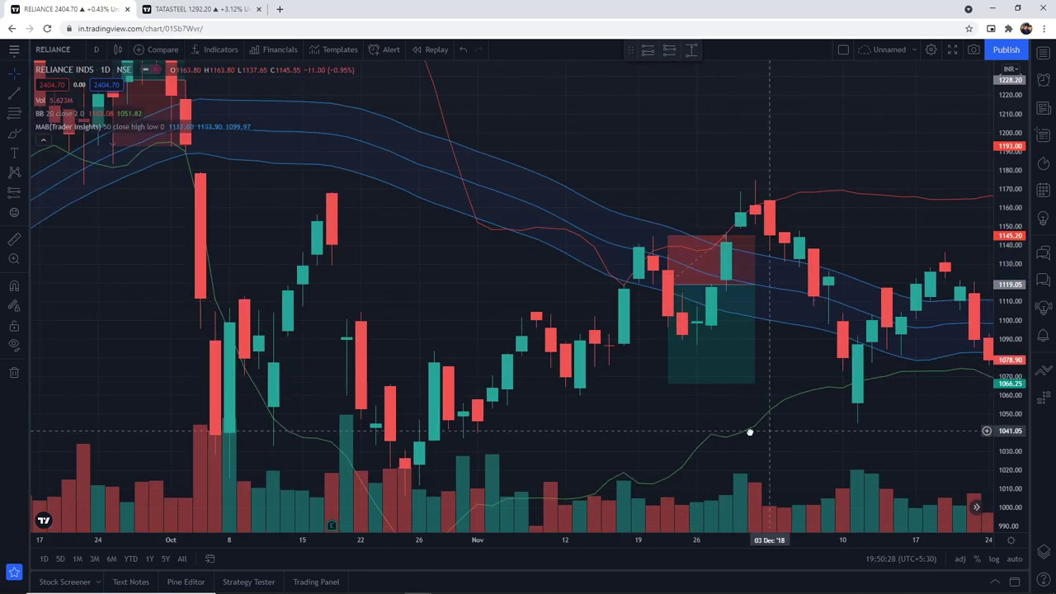
{"action": "left_click_drag", "start_coordinate": [756, 432], "coordinate": [481, 363]}
{"action": "left_click_drag", "start_coordinate": [835, 381], "coordinate": [509, 435]}
{"action": "left_click_drag", "start_coordinate": [771, 339], "coordinate": [424, 424]}
{"action": "left_click_drag", "start_coordinate": [778, 317], "coordinate": [500, 404]}
{"action": "left_click_drag", "start_coordinate": [821, 198], "coordinate": [573, 333]}
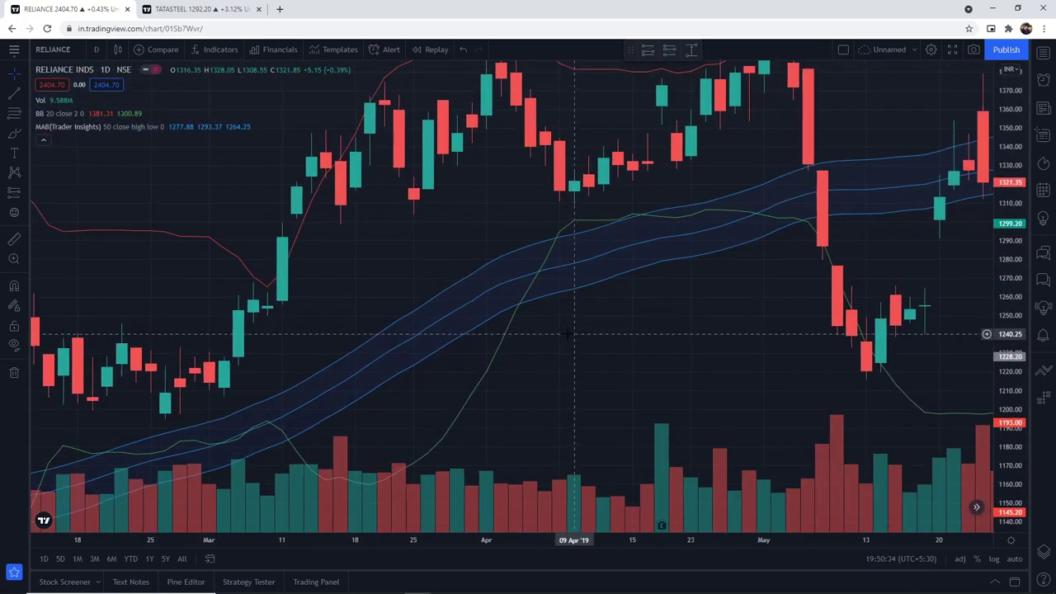
{"action": "left_click_drag", "start_coordinate": [735, 325], "coordinate": [533, 326]}
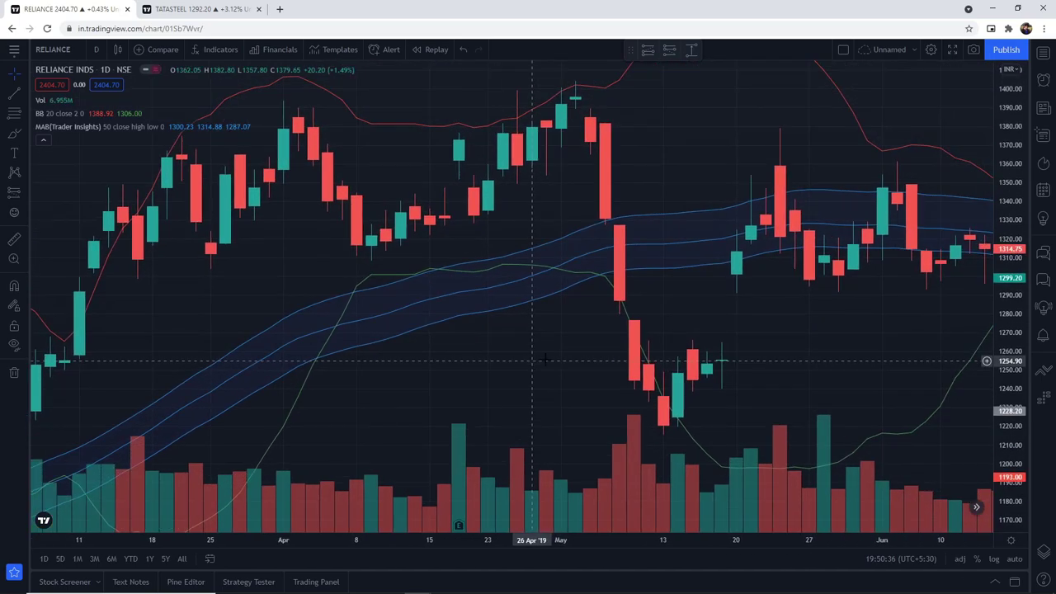
{"action": "left_click_drag", "start_coordinate": [815, 324], "coordinate": [551, 332]}
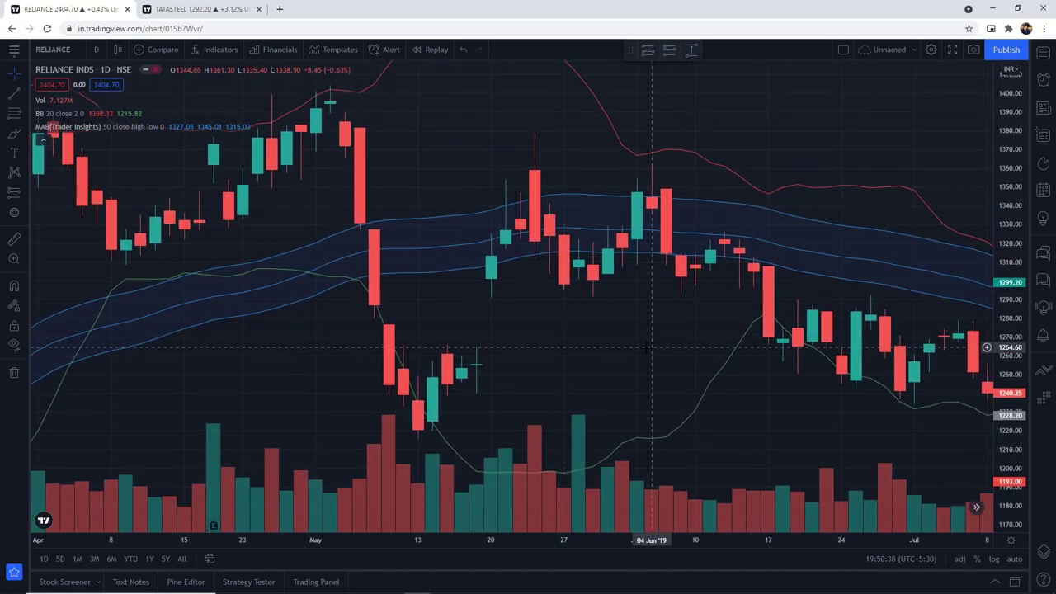
{"action": "scroll", "coordinate": [777, 350], "scroll_direction": "down", "scroll_amount": 1}
{"action": "left_click_drag", "start_coordinate": [808, 409], "coordinate": [462, 323]}
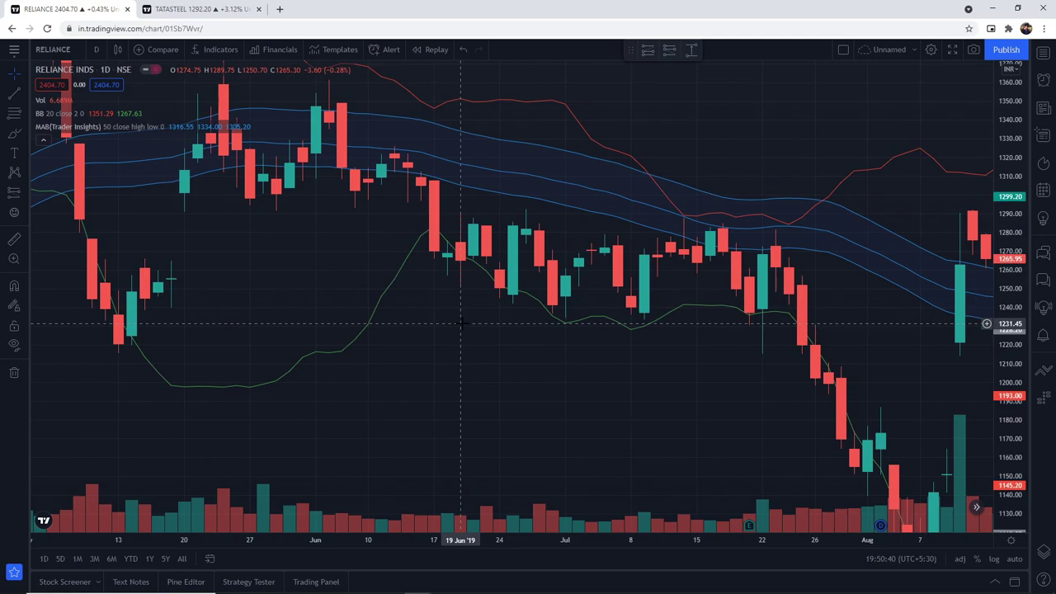
- Place a short position from 15 to 22 July 2019 with entry 1265.95, stop 1288.05 and target 1217.80
{"action": "scroll", "coordinate": [707, 243], "scroll_direction": "up", "scroll_amount": 1}
{"action": "left_click_drag", "start_coordinate": [1011, 242], "coordinate": [1011, 91]}
{"action": "scroll", "coordinate": [596, 237], "scroll_direction": "up", "scroll_amount": 2}
{"action": "left_click_drag", "start_coordinate": [512, 318], "coordinate": [496, 405]}
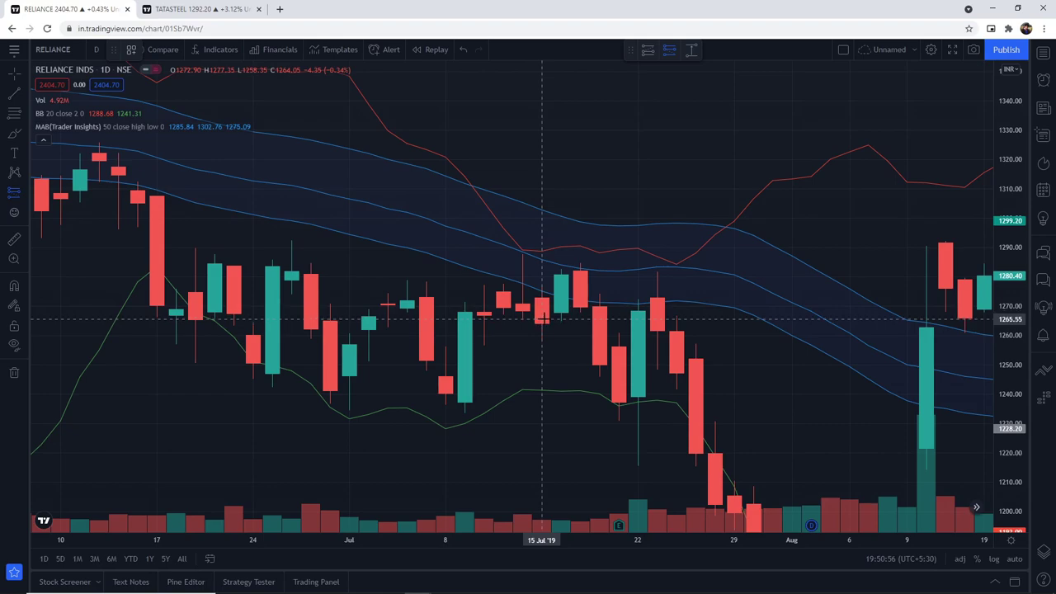
{"action": "left_click", "coordinate": [541, 317]}
{"action": "left_click_drag", "start_coordinate": [541, 177], "coordinate": [541, 252]}
{"action": "mouse_move", "coordinate": [811, 449]}
{"action": "left_mouse_down"}
{"action": "mouse_move", "coordinate": [726, 349]}
{"action": "mouse_move", "coordinate": [589, 323]}
{"action": "left_mouse_up"}
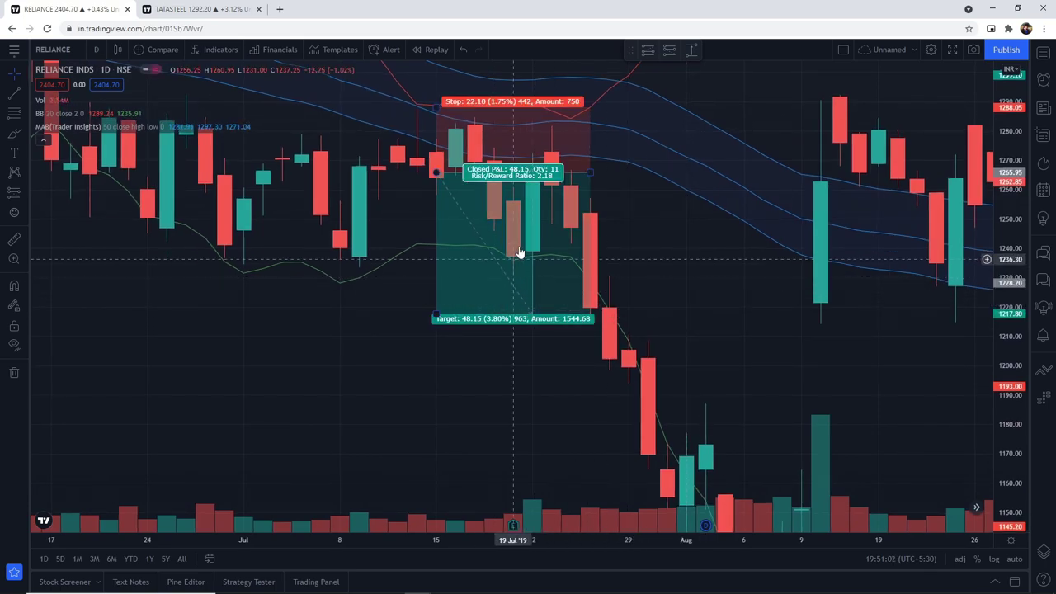
{"action": "left_click_drag", "start_coordinate": [589, 171], "coordinate": [542, 175]}
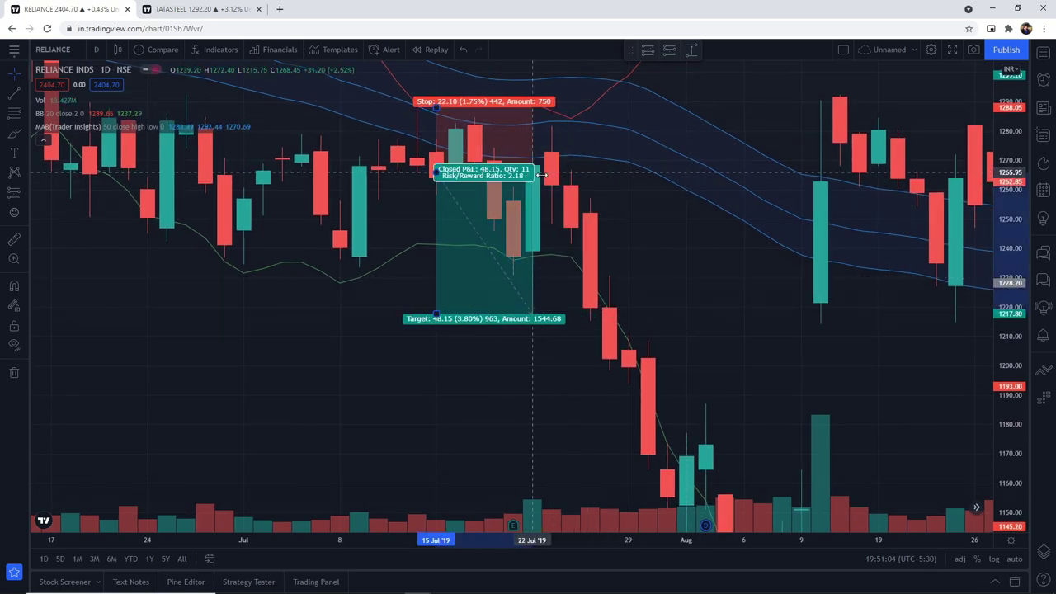
{"action": "left_click", "coordinate": [640, 268]}
- Scan the candles from August 2019 to January 2020 for another signal at the moving average band
{"action": "scroll", "coordinate": [764, 333], "scroll_direction": "down", "scroll_amount": 3}
{"action": "left_click_drag", "start_coordinate": [769, 337], "coordinate": [367, 274]}
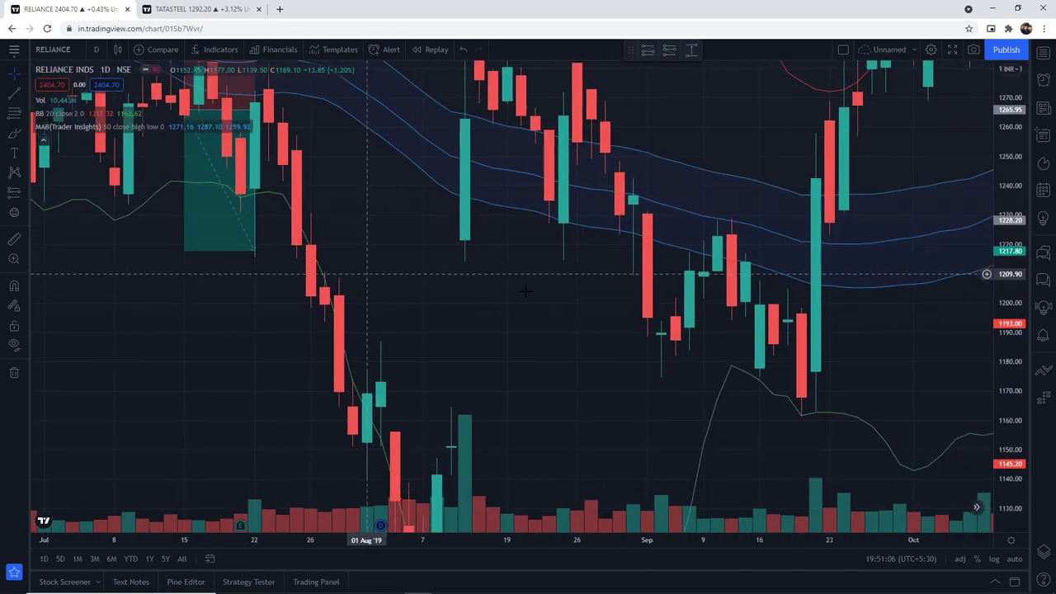
{"action": "left_click_drag", "start_coordinate": [1008, 177], "coordinate": [1008, 444]}
{"action": "left_click_drag", "start_coordinate": [849, 439], "coordinate": [291, 421]}
{"action": "left_click_drag", "start_coordinate": [721, 311], "coordinate": [460, 471]}
{"action": "left_click_drag", "start_coordinate": [760, 267], "coordinate": [540, 406]}
{"action": "left_click_drag", "start_coordinate": [775, 297], "coordinate": [674, 355]}
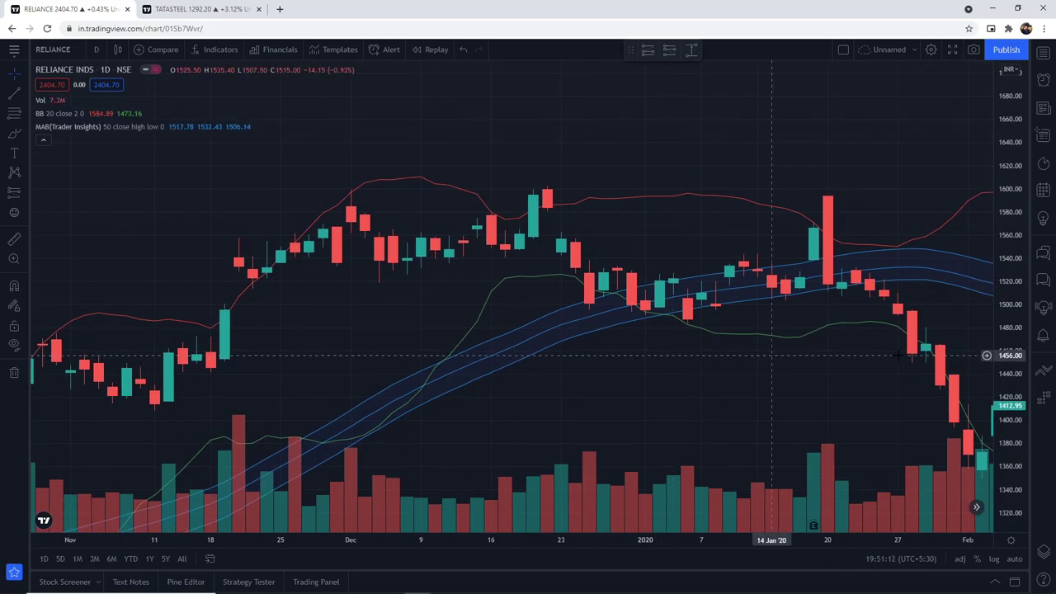
- Place a long position from 3 to 7 January 2020 with entry 1526.60 and stop 1497.60, raising its target above 1568.25
{"action": "left_click_drag", "start_coordinate": [1013, 334], "coordinate": [1035, 76]}
{"action": "scroll", "coordinate": [642, 377], "scroll_direction": "up", "scroll_amount": 1}
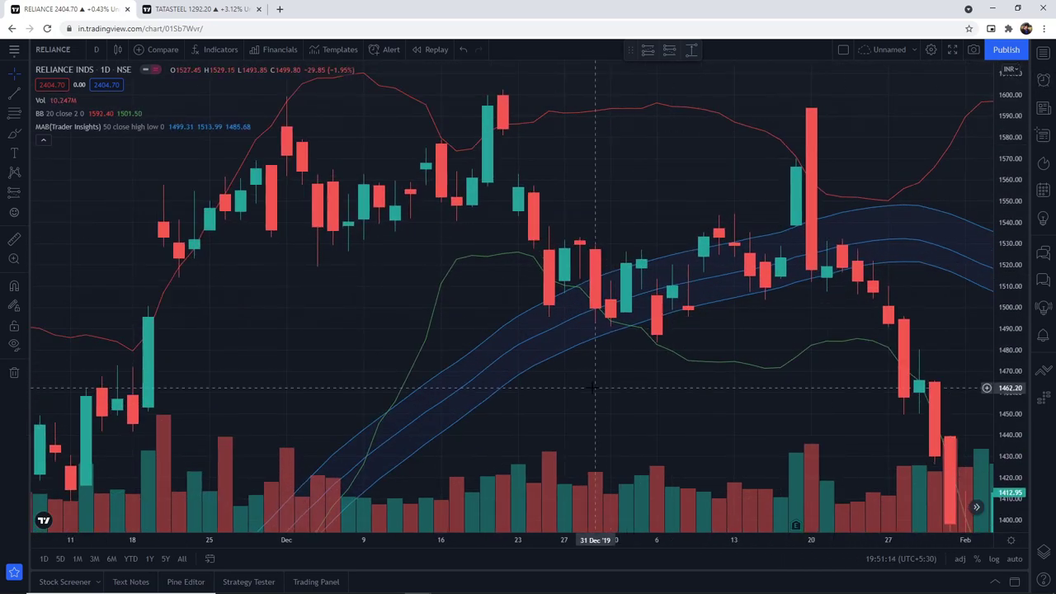
{"action": "scroll", "coordinate": [631, 376], "scroll_direction": "up", "scroll_amount": 1}
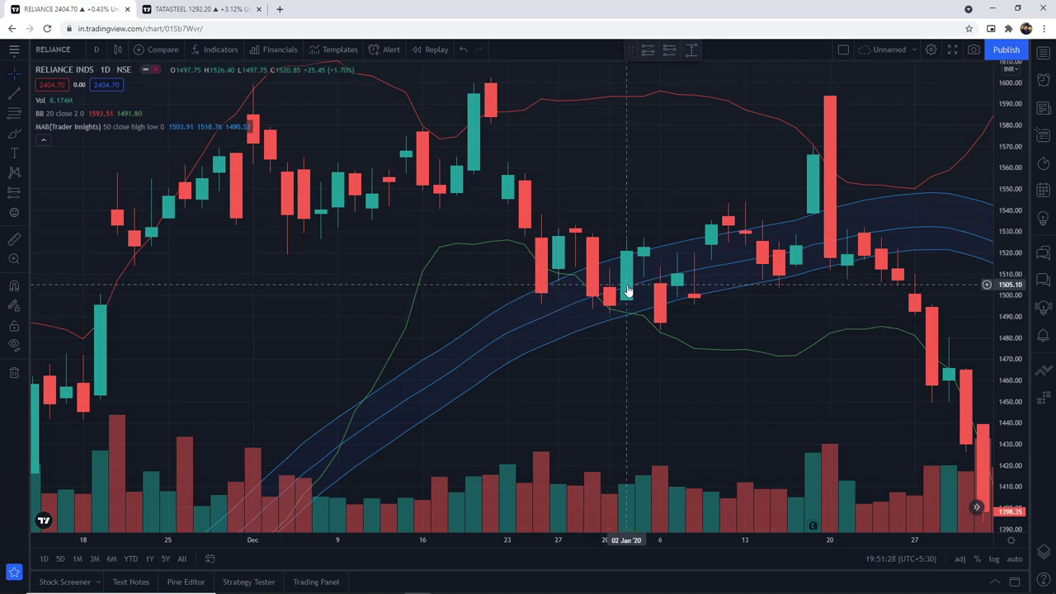
{"action": "scroll", "coordinate": [625, 291], "scroll_direction": "up", "scroll_amount": 2}
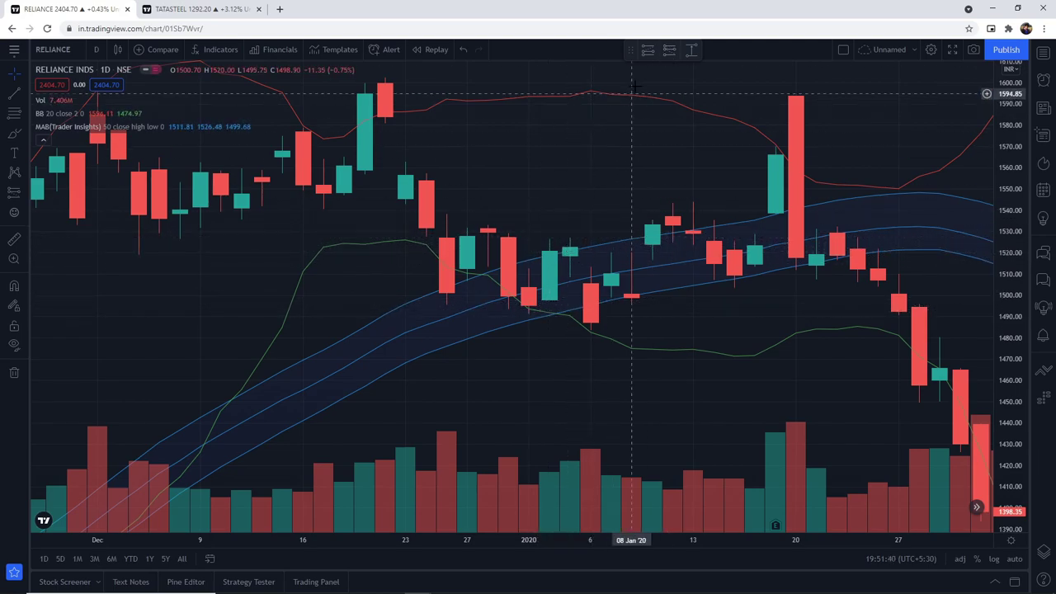
{"action": "left_click", "coordinate": [648, 49]}
{"action": "left_click", "coordinate": [569, 240]}
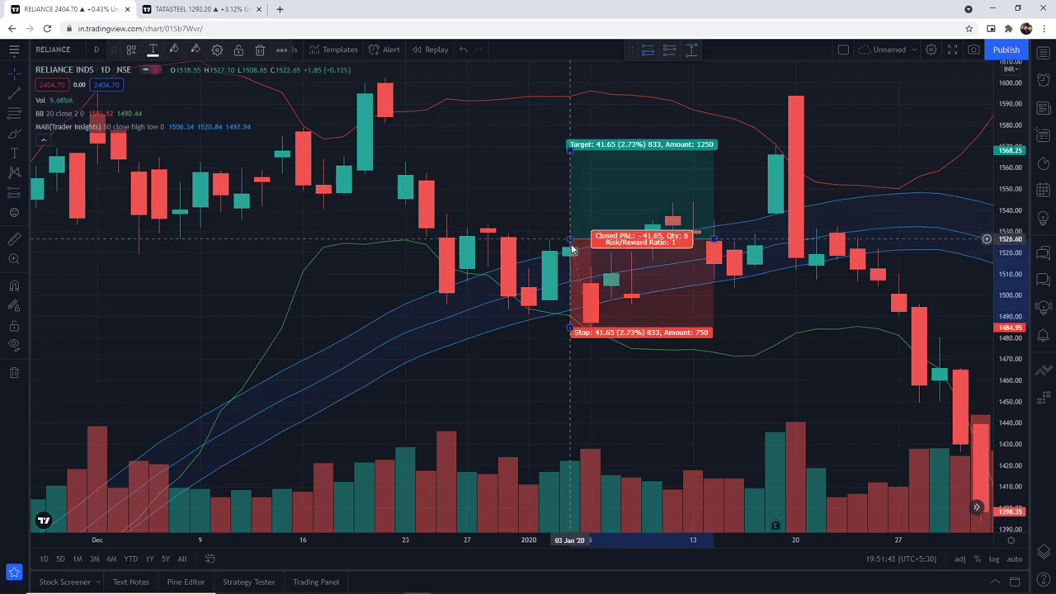
{"action": "left_click_drag", "start_coordinate": [569, 327], "coordinate": [570, 299]}
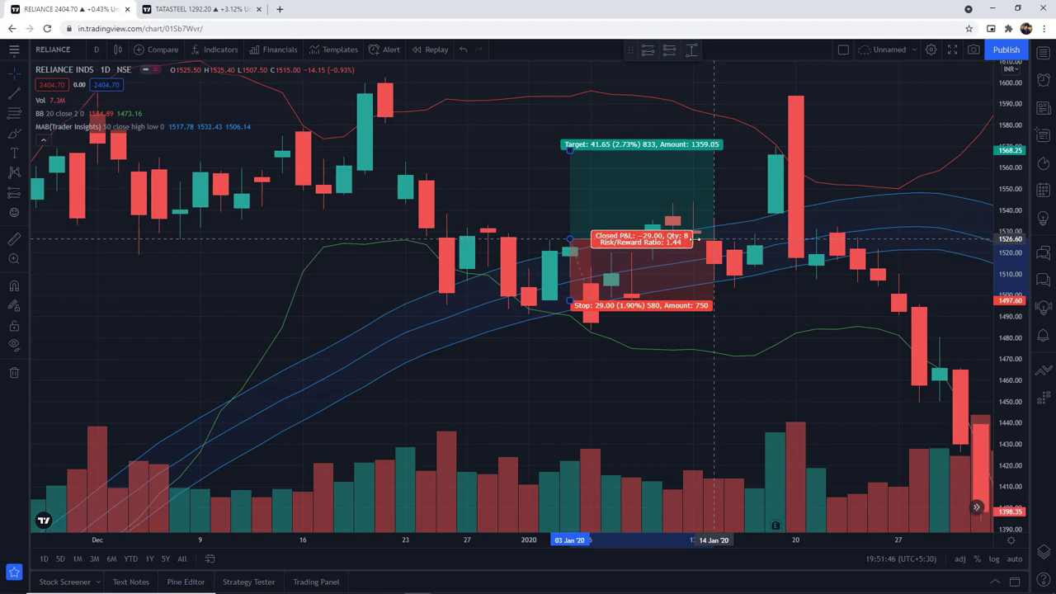
{"action": "left_click_drag", "start_coordinate": [714, 239], "coordinate": [611, 239]}
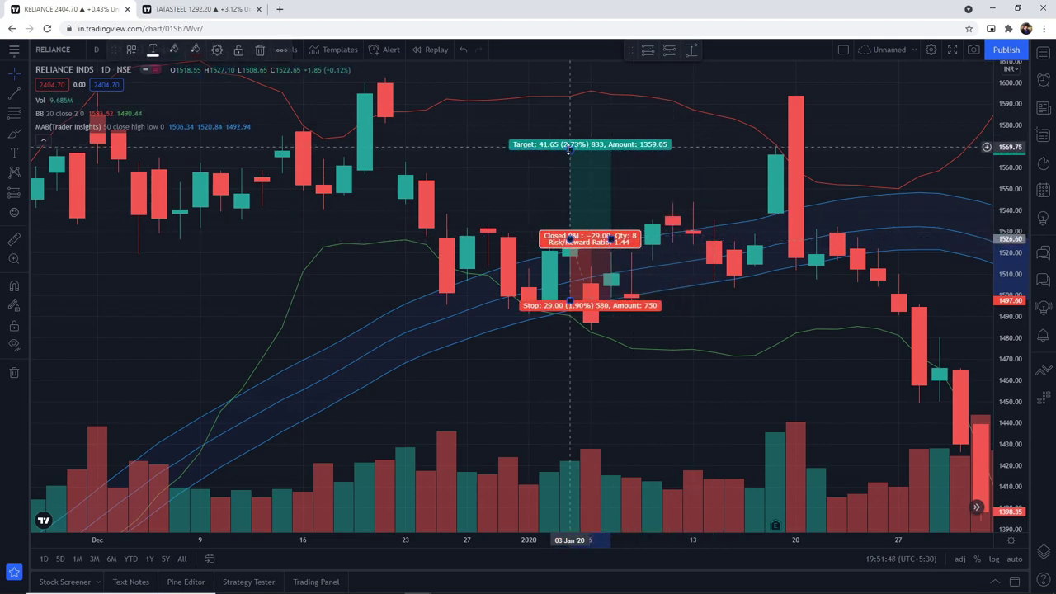
{"action": "left_click_drag", "start_coordinate": [570, 150], "coordinate": [569, 120]}
- Try a short position on the 24 February 2020 candle and delete it
{"action": "left_click_drag", "start_coordinate": [782, 373], "coordinate": [366, 363]}
{"action": "scroll", "coordinate": [660, 402], "scroll_direction": "up", "scroll_amount": 3}
{"action": "left_click_drag", "start_coordinate": [472, 362], "coordinate": [667, 293]}
{"action": "scroll", "coordinate": [569, 207], "scroll_direction": "up", "scroll_amount": 3}
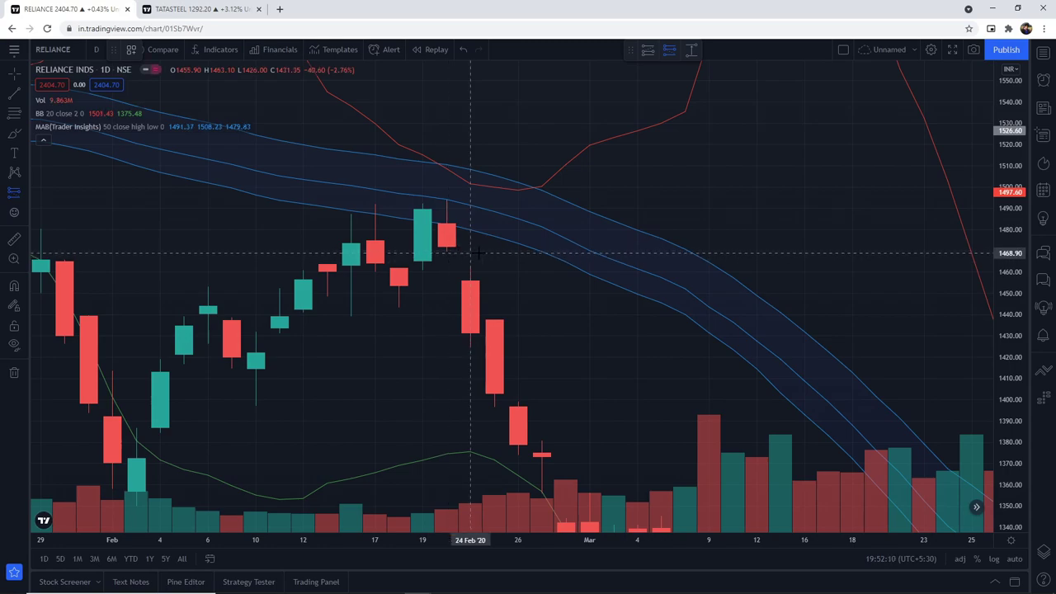
{"action": "left_click", "coordinate": [470, 250]}
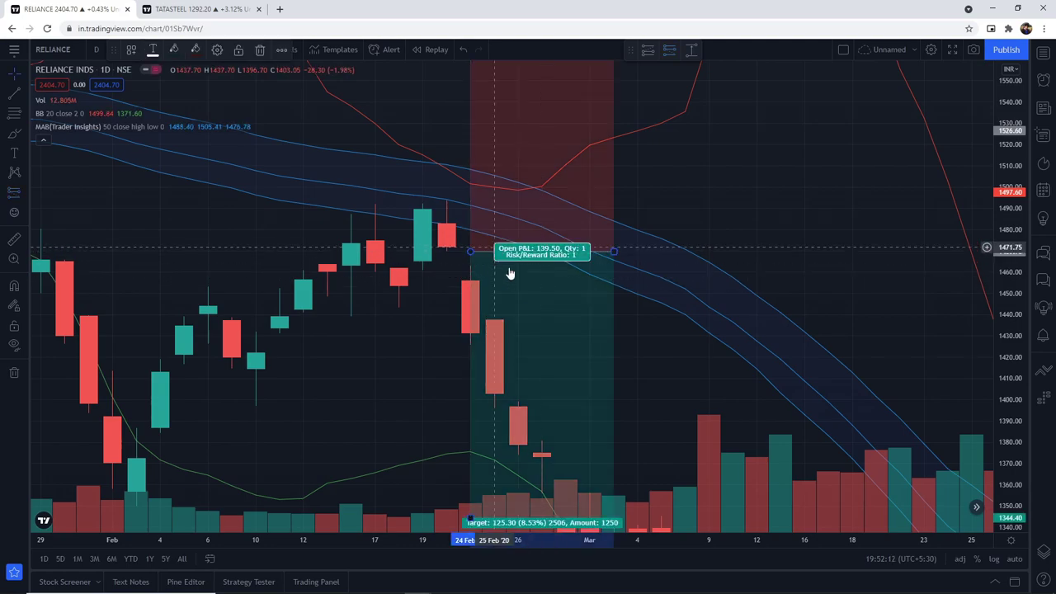
{"action": "key", "text": "Delete"}
- Examine the April 2020 candles around the moving average band and the upper Bollinger Band
{"action": "scroll", "coordinate": [561, 141], "scroll_direction": "down", "scroll_amount": 2}
{"action": "left_click_drag", "start_coordinate": [657, 341], "coordinate": [243, 124]}
{"action": "left_click_drag", "start_coordinate": [566, 302], "coordinate": [304, 125]}
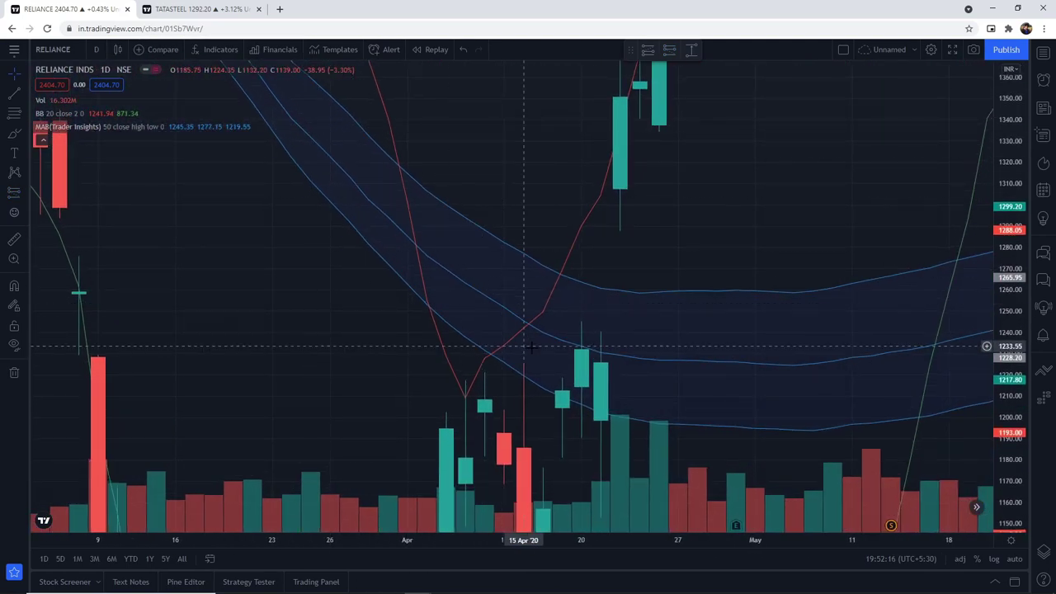
{"action": "scroll", "coordinate": [532, 349], "scroll_direction": "right", "scroll_amount": 5}
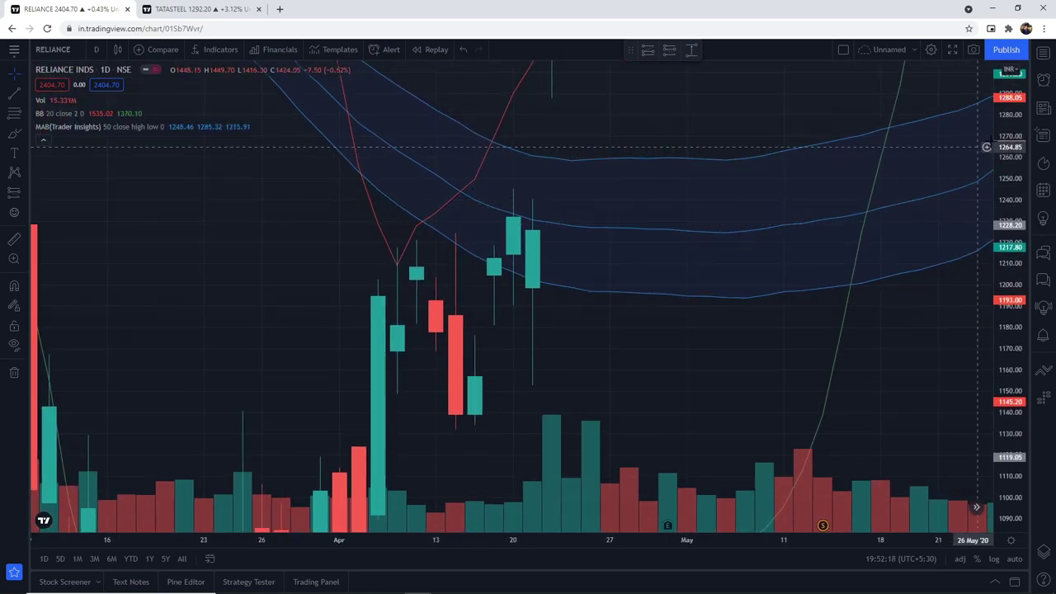
{"action": "left_click_drag", "start_coordinate": [1000, 137], "coordinate": [1023, 424]}
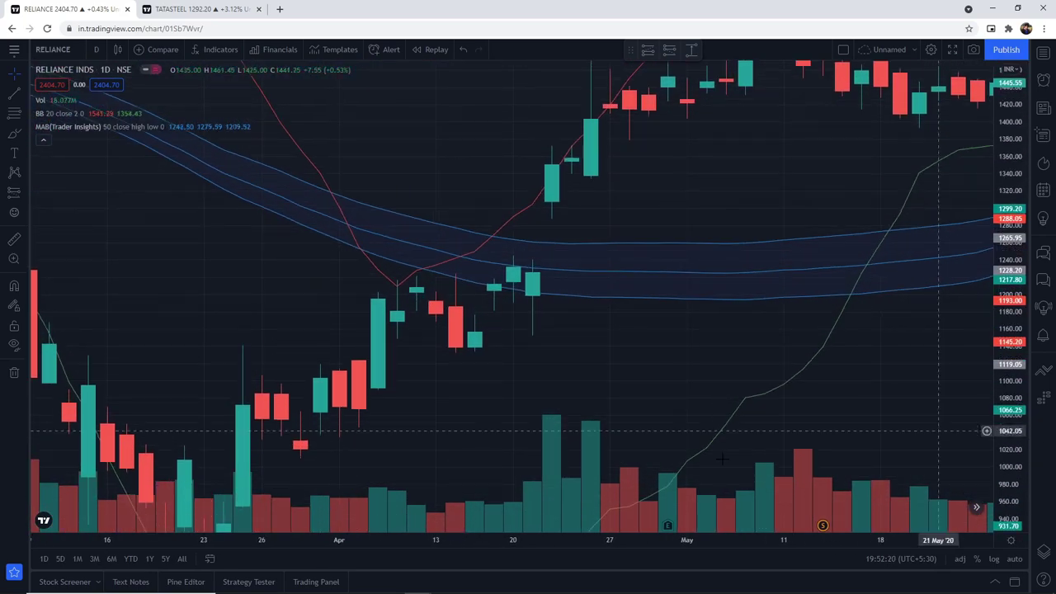
{"action": "scroll", "coordinate": [440, 319], "scroll_direction": "up", "scroll_amount": 1}
{"action": "left_click_drag", "start_coordinate": [1015, 363], "coordinate": [977, 267]}
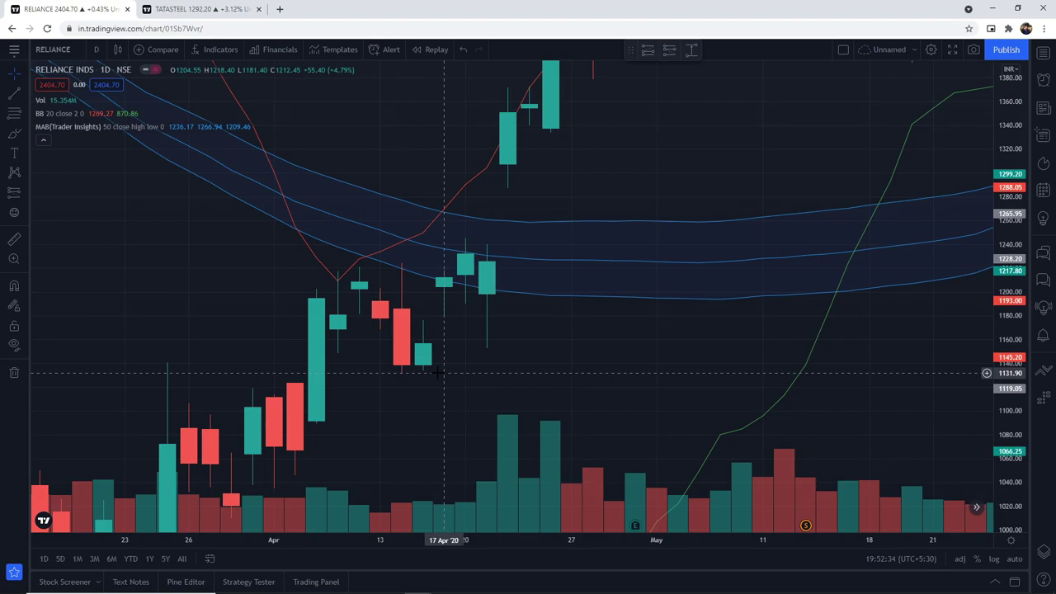
- Scan the candles from May 2020 to January 2021 against the moving average band and Bollinger Bands
{"action": "scroll", "coordinate": [437, 373], "scroll_direction": "down", "scroll_amount": 1}
{"action": "left_click_drag", "start_coordinate": [685, 344], "coordinate": [313, 329]}
{"action": "scroll", "coordinate": [591, 386], "scroll_direction": "down", "scroll_amount": 4}
{"action": "left_click_drag", "start_coordinate": [763, 344], "coordinate": [580, 518]}
{"action": "left_click_drag", "start_coordinate": [793, 280], "coordinate": [470, 489]}
{"action": "left_click_drag", "start_coordinate": [597, 395], "coordinate": [559, 413]}
{"action": "left_click_drag", "start_coordinate": [850, 165], "coordinate": [544, 439]}
{"action": "left_click_drag", "start_coordinate": [802, 187], "coordinate": [492, 359]}
{"action": "left_click_drag", "start_coordinate": [652, 229], "coordinate": [558, 247]}
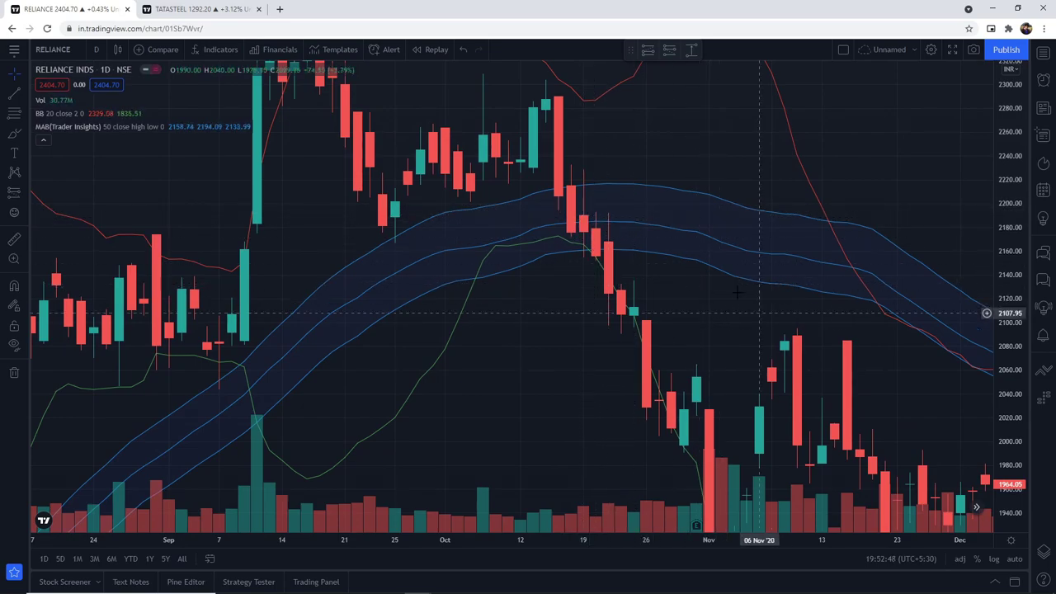
{"action": "left_click_drag", "start_coordinate": [732, 293], "coordinate": [471, 204]}
{"action": "left_click_drag", "start_coordinate": [679, 330], "coordinate": [434, 259]}
- Place a short position from 15 December 2020 with entry 1974.70, stop 2038.20 and target 1853.65
{"action": "scroll", "coordinate": [540, 307], "scroll_direction": "up", "scroll_amount": 1}
{"action": "scroll", "coordinate": [533, 292], "scroll_direction": "up", "scroll_amount": 1}
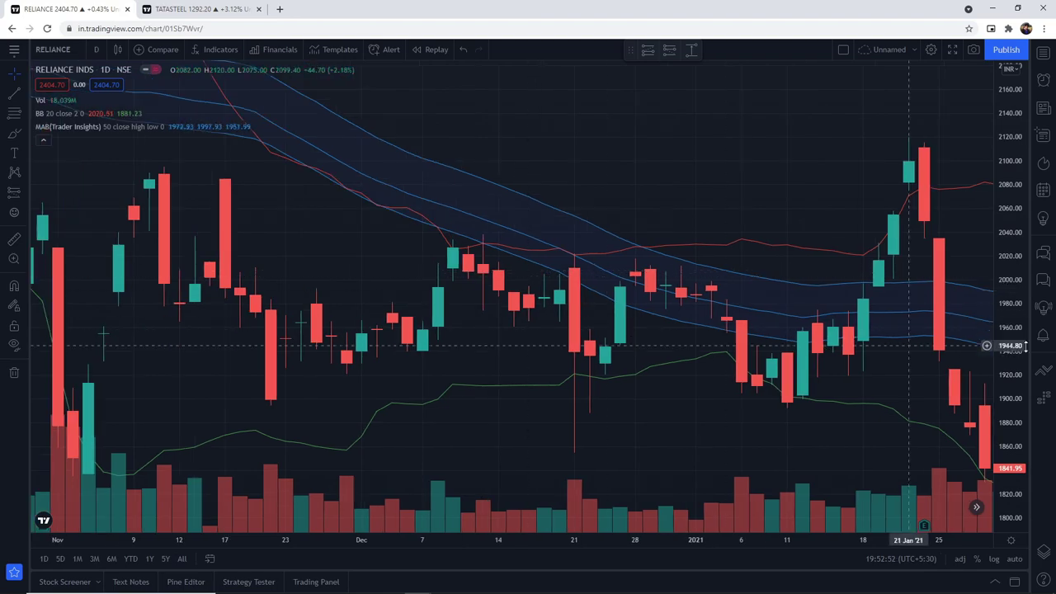
{"action": "left_click_drag", "start_coordinate": [1008, 261], "coordinate": [1002, 117]}
{"action": "scroll", "coordinate": [437, 309], "scroll_direction": "up", "scroll_amount": 1}
{"action": "left_click_drag", "start_coordinate": [400, 332], "coordinate": [517, 375]}
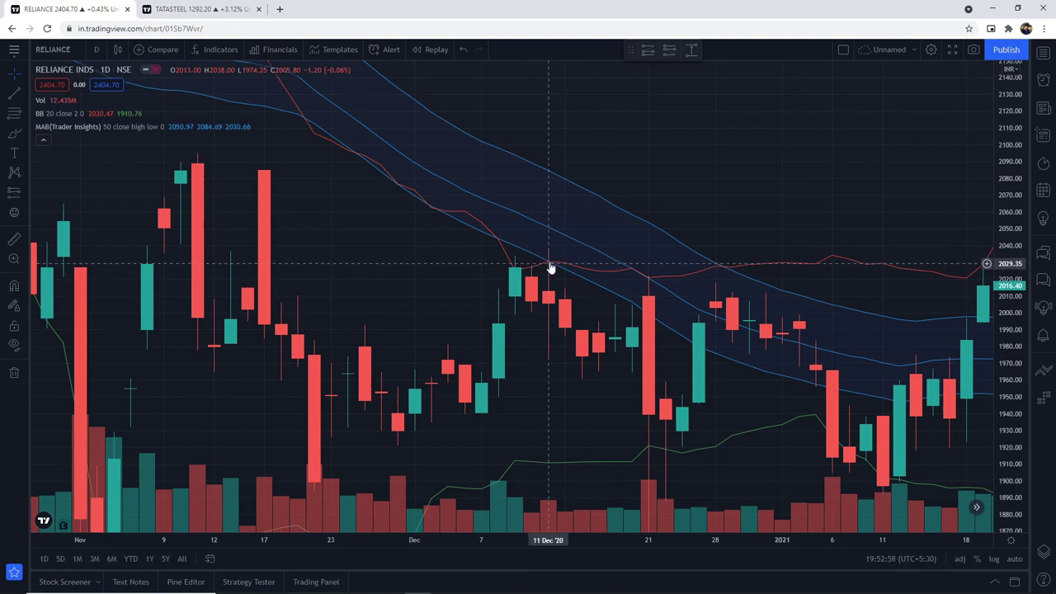
{"action": "left_click_drag", "start_coordinate": [747, 124], "coordinate": [582, 76]}
{"action": "left_click", "coordinate": [669, 49]}
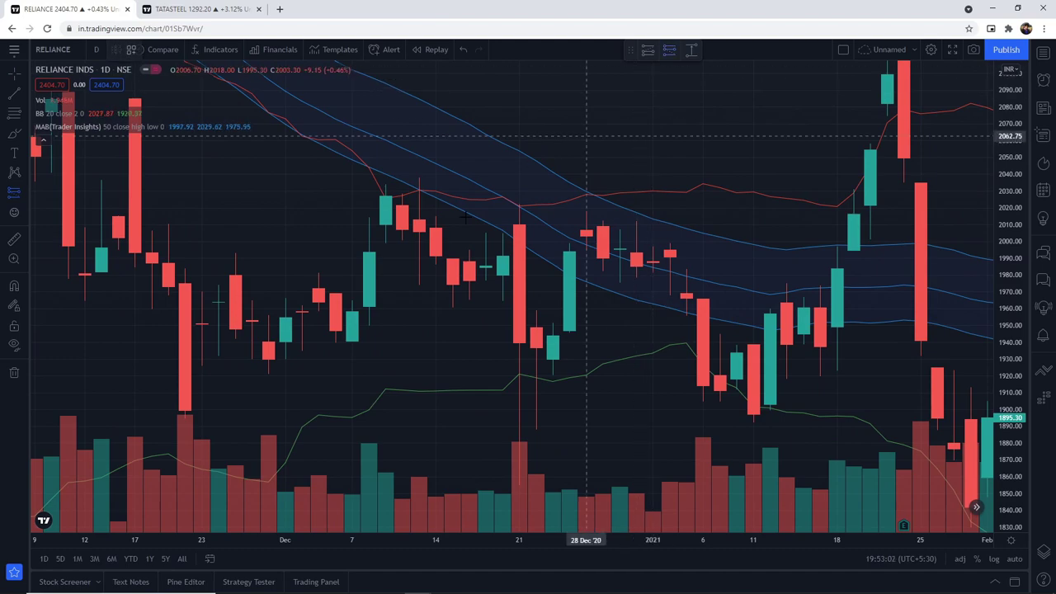
{"action": "left_click", "coordinate": [452, 284]}
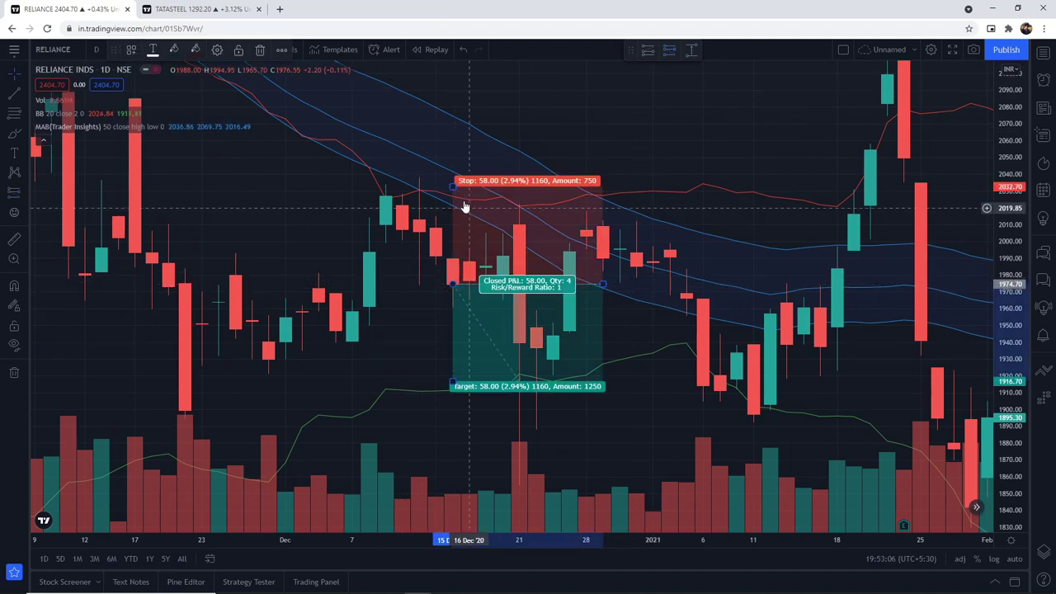
{"action": "left_click_drag", "start_coordinate": [452, 184], "coordinate": [442, 176]}
{"action": "left_click_drag", "start_coordinate": [452, 383], "coordinate": [455, 487]}
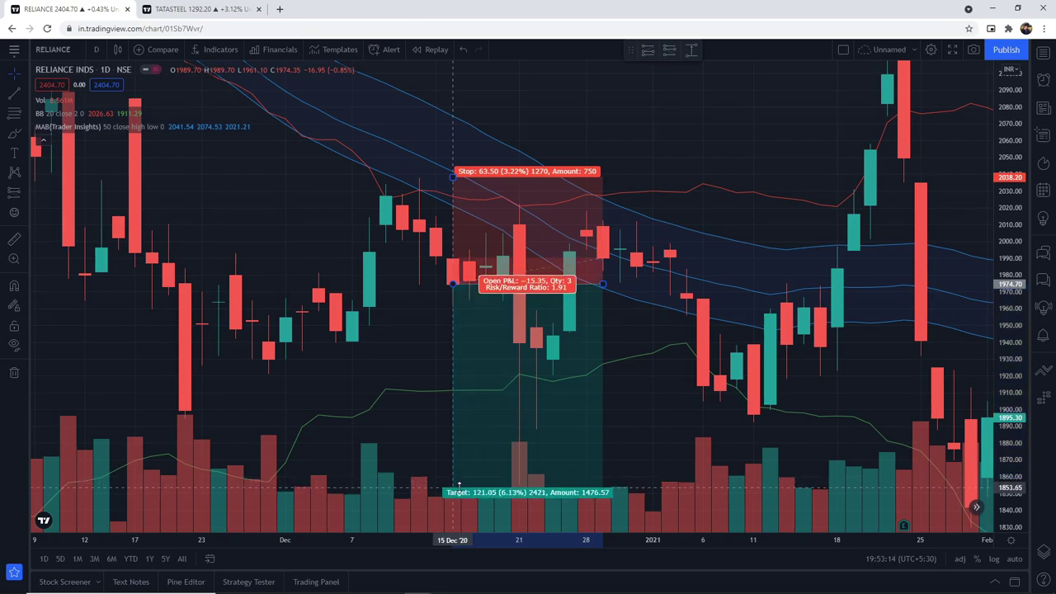
- Lower the December 2020 short position's target to 1847.40 for a risk/reward ratio of 2
{"action": "mouse_move", "coordinate": [618, 425]}
{"action": "left_mouse_down"}
{"action": "mouse_move", "coordinate": [594, 306]}
{"action": "mouse_move", "coordinate": [555, 371]}
{"action": "left_mouse_up"}
{"action": "scroll", "coordinate": [601, 356], "scroll_direction": "down", "scroll_amount": 1}
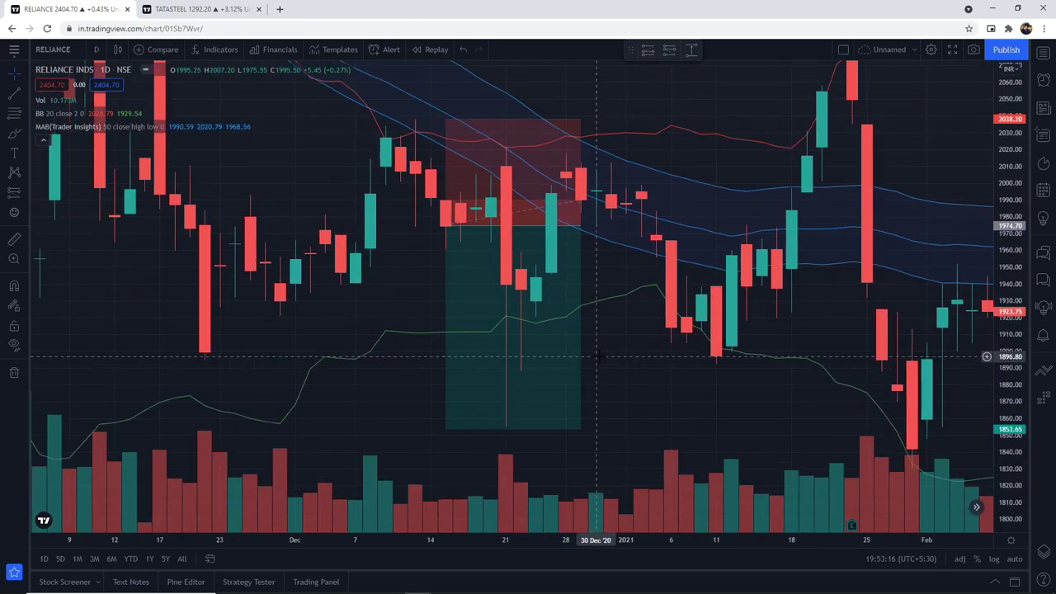
{"action": "scroll", "coordinate": [655, 387], "scroll_direction": "down", "scroll_amount": 1}
{"action": "left_click_drag", "start_coordinate": [655, 387], "coordinate": [481, 348]}
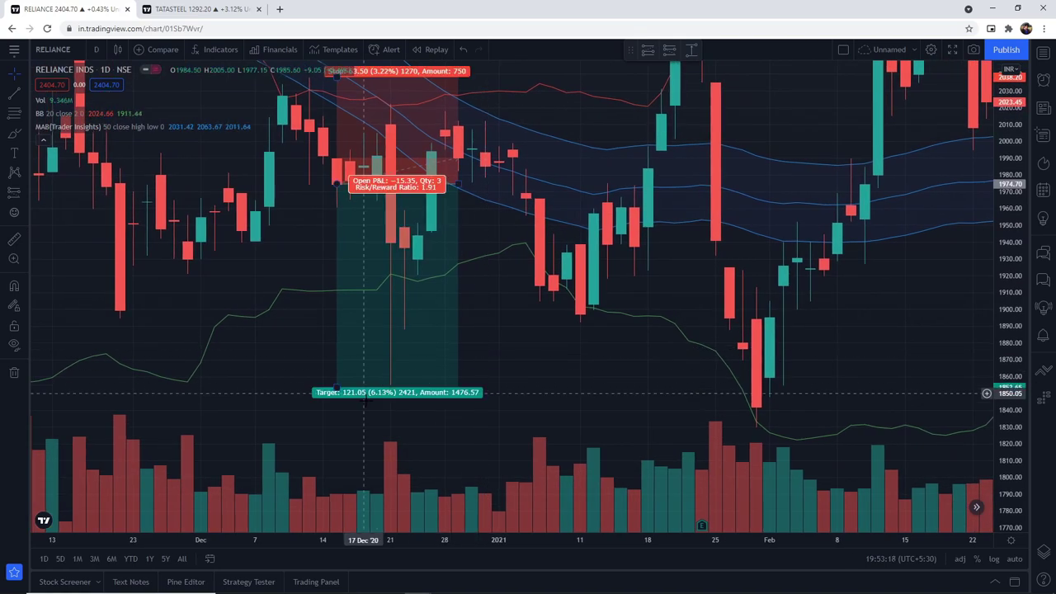
{"action": "left_click_drag", "start_coordinate": [334, 389], "coordinate": [327, 399]}
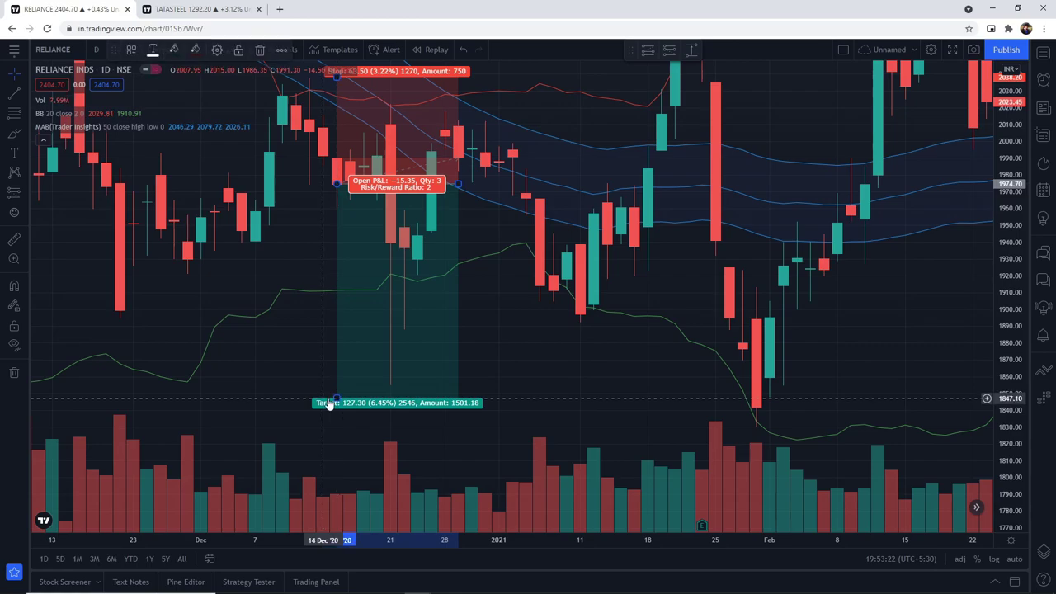
{"action": "left_click", "coordinate": [511, 386]}
- Extend the December 2020 short position to 21 January 2021 to check its outcome, and delete it
{"action": "left_click_drag", "start_coordinate": [553, 388], "coordinate": [514, 445]}
{"action": "left_click", "coordinate": [431, 328]}
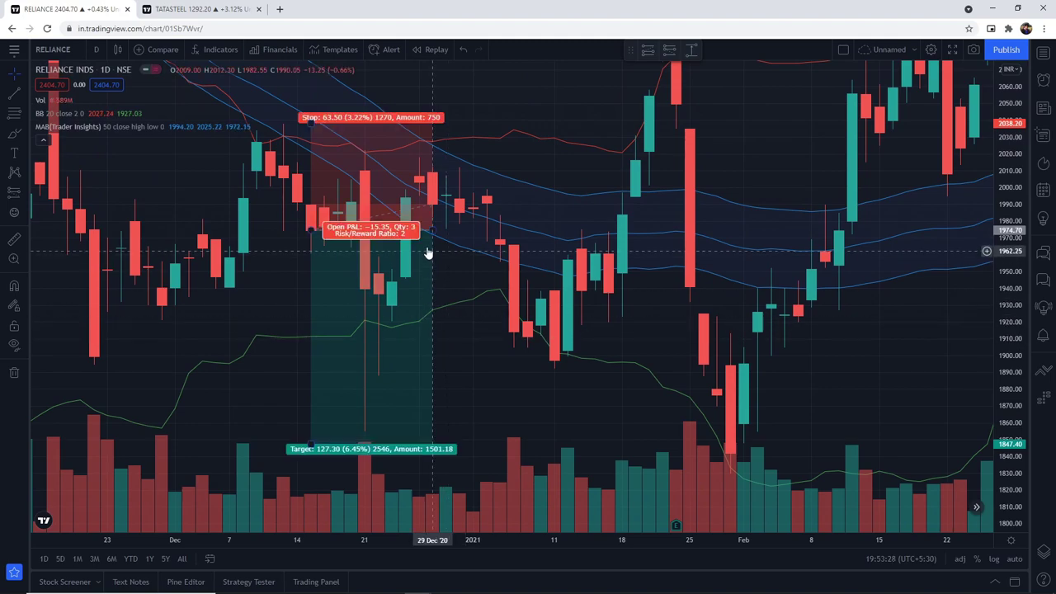
{"action": "left_click_drag", "start_coordinate": [428, 230], "coordinate": [667, 237]}
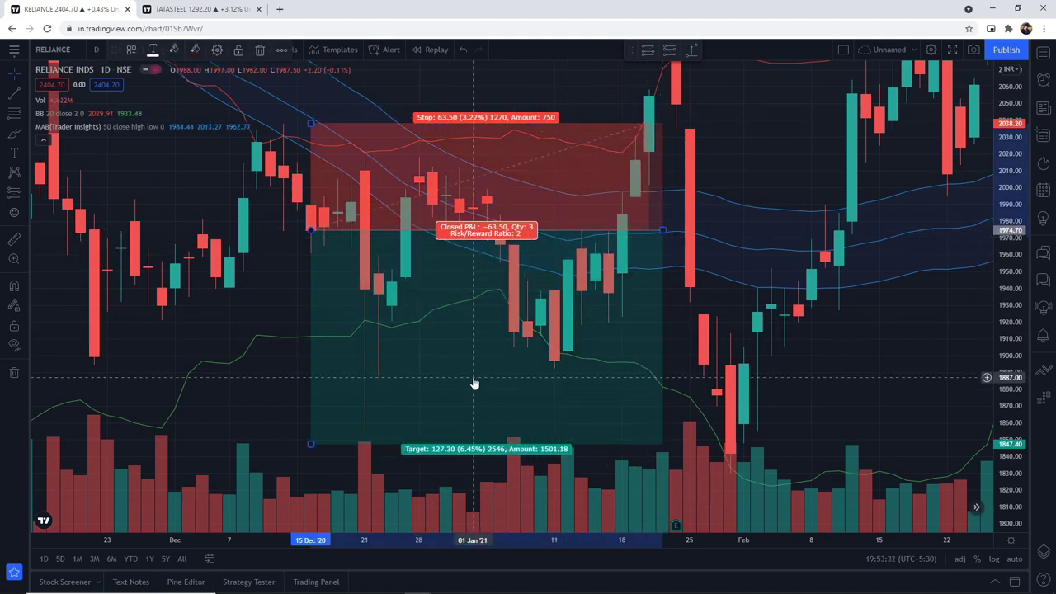
{"action": "key", "text": "Delete"}
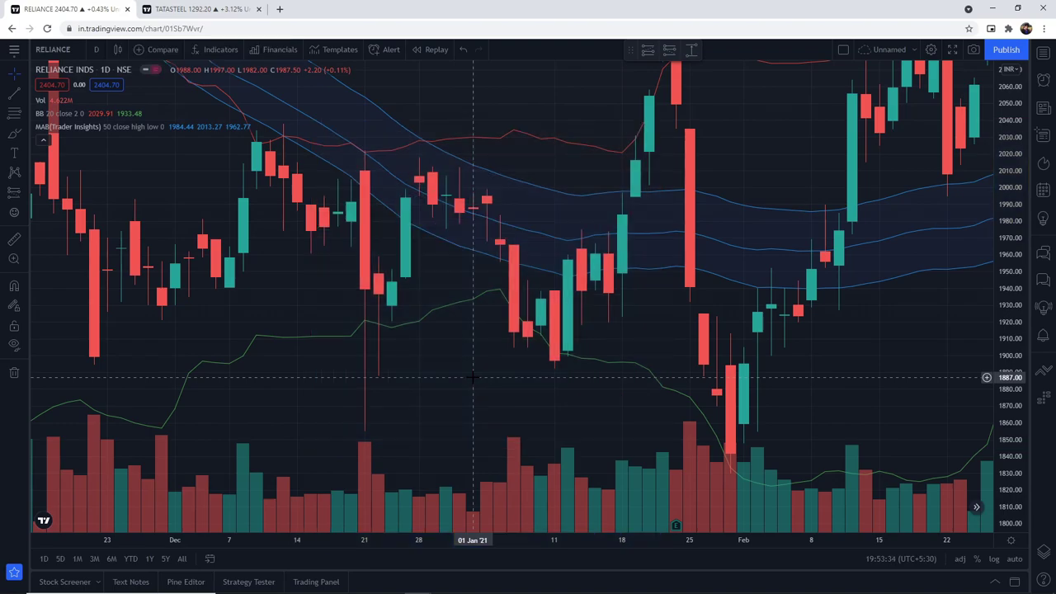
- Examine the daily candles from January to September 2021 against the moving average band and Bollinger Bands for further trade setups
{"action": "scroll", "coordinate": [511, 194], "scroll_direction": "up", "scroll_amount": 2}
{"action": "left_click_drag", "start_coordinate": [592, 273], "coordinate": [281, 314]}
{"action": "left_click_drag", "start_coordinate": [691, 347], "coordinate": [684, 350]}
{"action": "scroll", "coordinate": [684, 351], "scroll_direction": "down", "scroll_amount": 4}
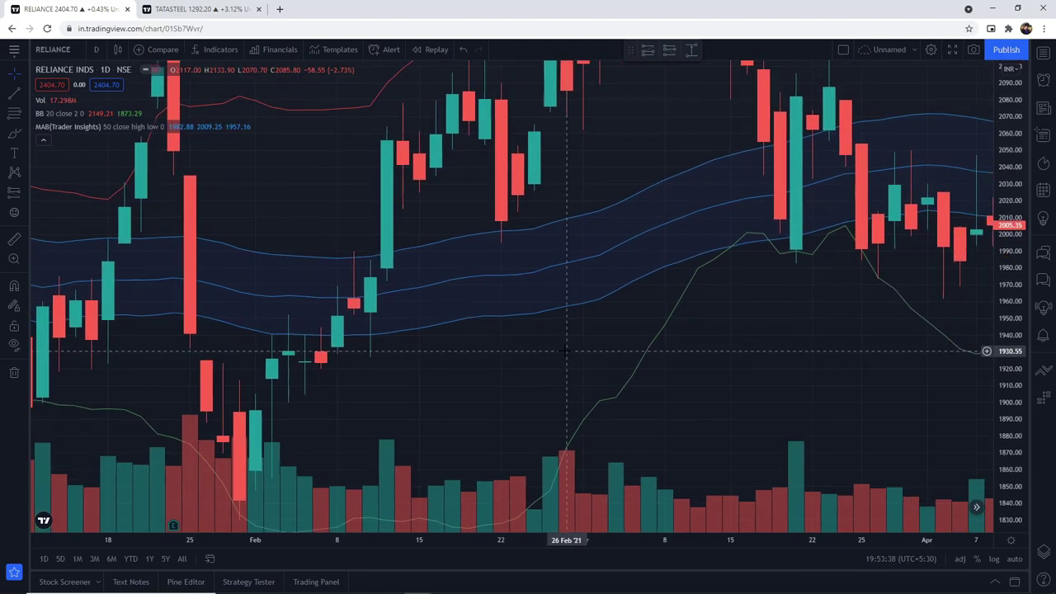
{"action": "left_click_drag", "start_coordinate": [622, 410], "coordinate": [377, 412]}
{"action": "left_click_drag", "start_coordinate": [825, 431], "coordinate": [473, 428]}
{"action": "left_click_drag", "start_coordinate": [875, 295], "coordinate": [539, 426]}
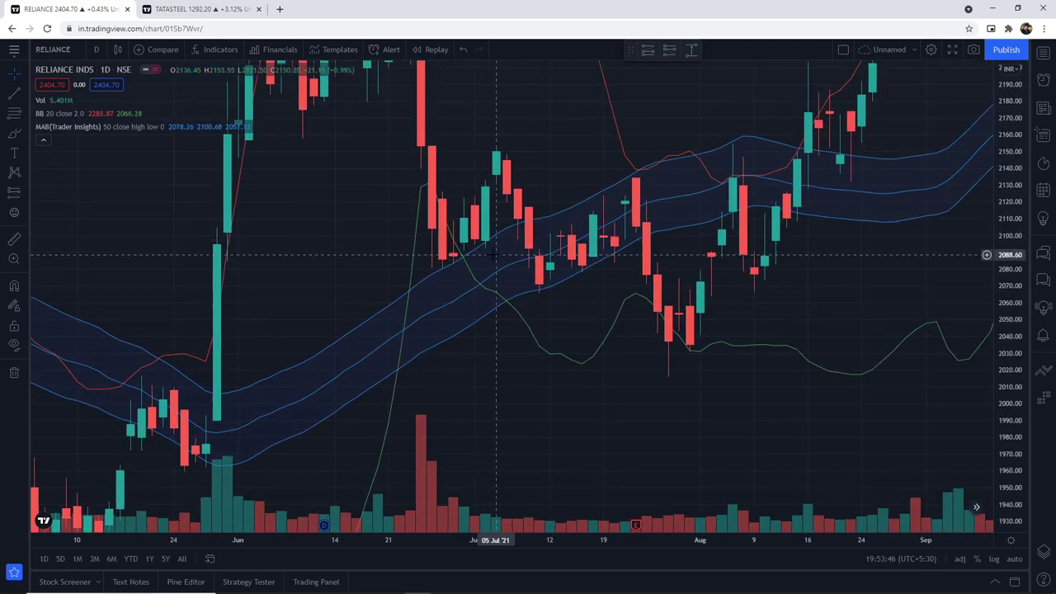
{"action": "left_click_drag", "start_coordinate": [485, 257], "coordinate": [500, 309]}
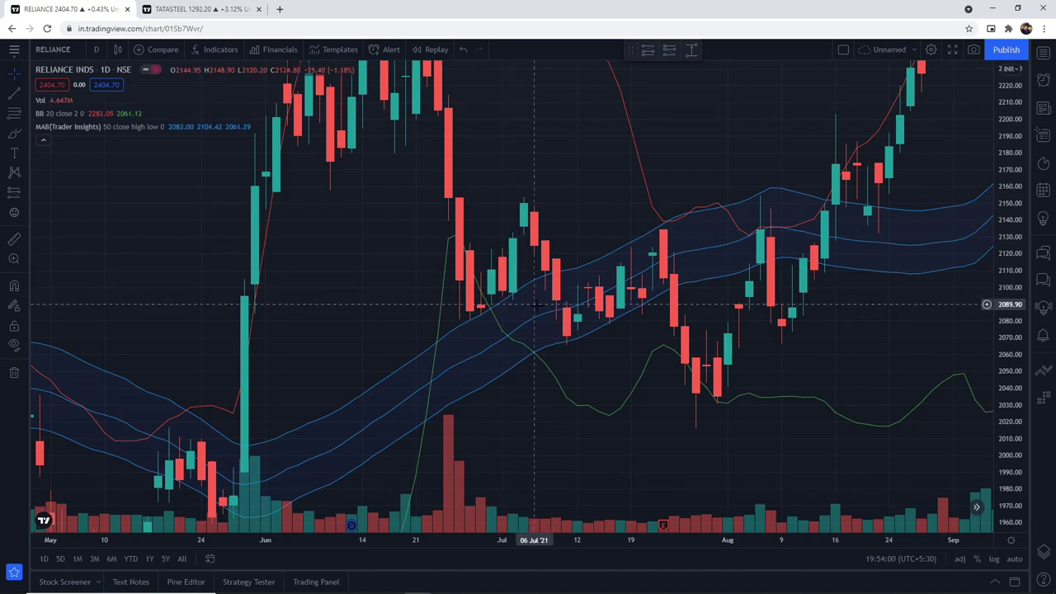
{"action": "left_click_drag", "start_coordinate": [803, 352], "coordinate": [302, 415]}
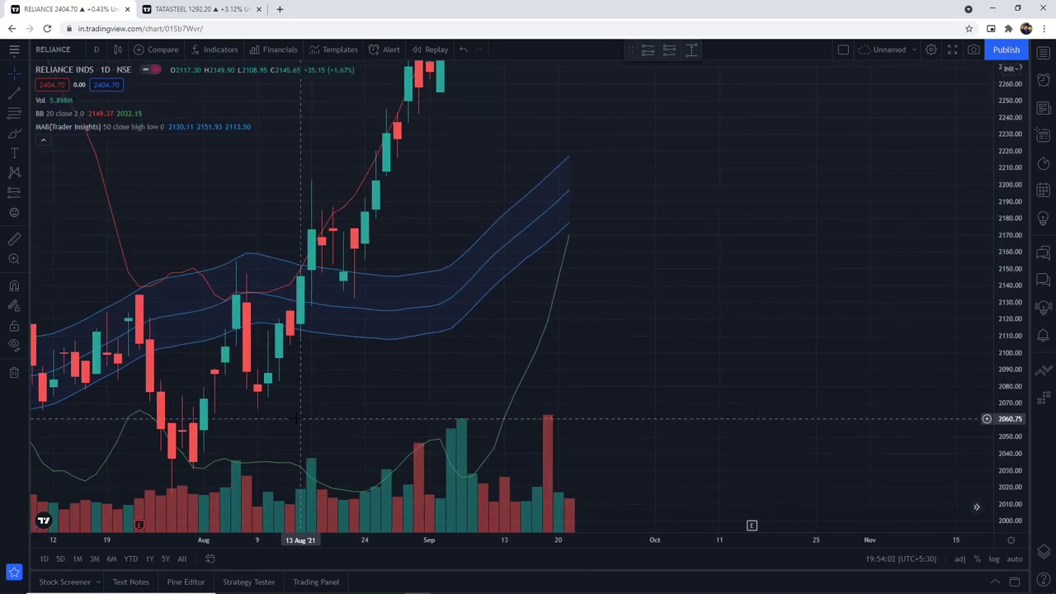
{"action": "left_click_drag", "start_coordinate": [396, 404], "coordinate": [651, 356]}
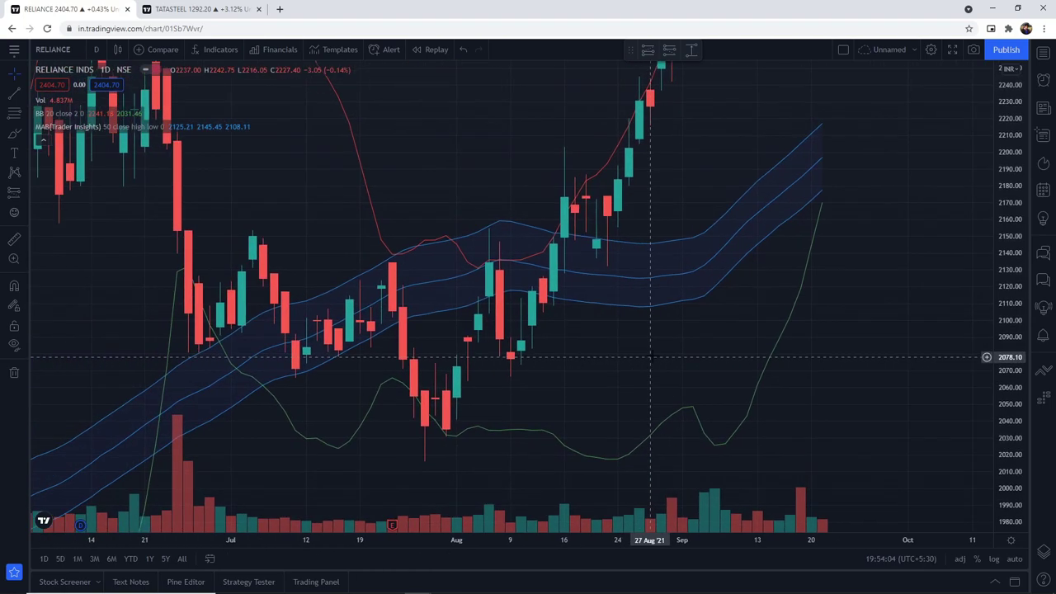
{"action": "scroll", "coordinate": [652, 361], "scroll_direction": "down", "scroll_amount": 3}
{"action": "scroll", "coordinate": [653, 361], "scroll_direction": "down", "scroll_amount": 4}
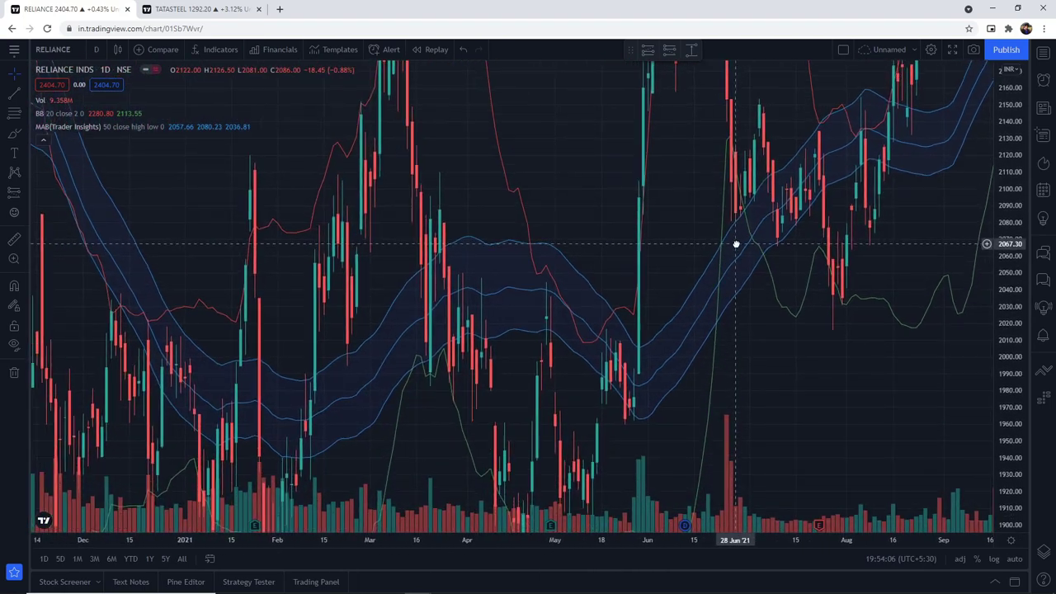
{"action": "left_click_drag", "start_coordinate": [1023, 353], "coordinate": [1032, 454]}
{"action": "scroll", "coordinate": [575, 264], "scroll_direction": "down", "scroll_amount": 5}
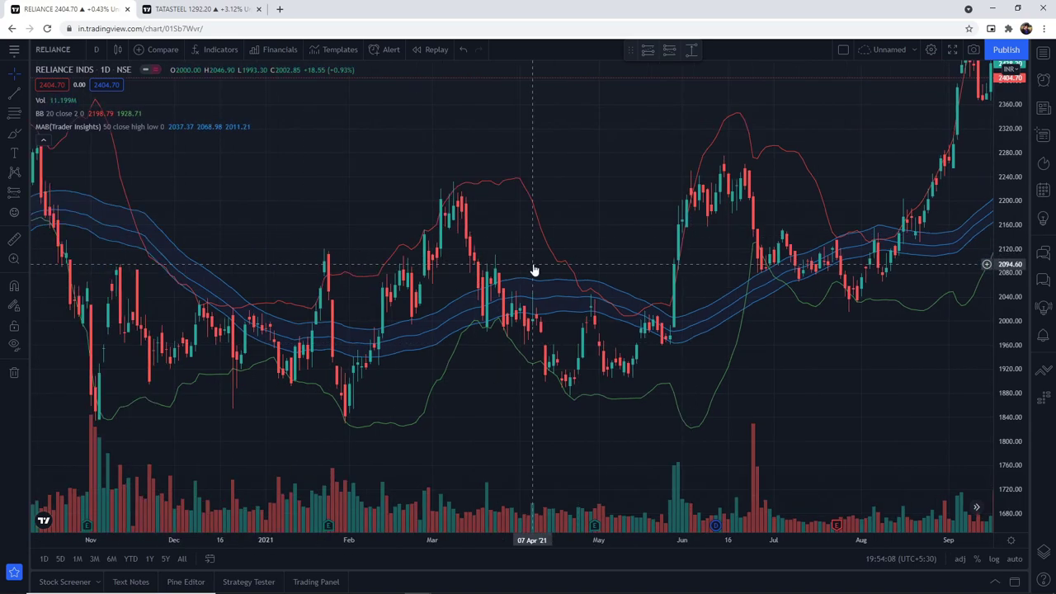